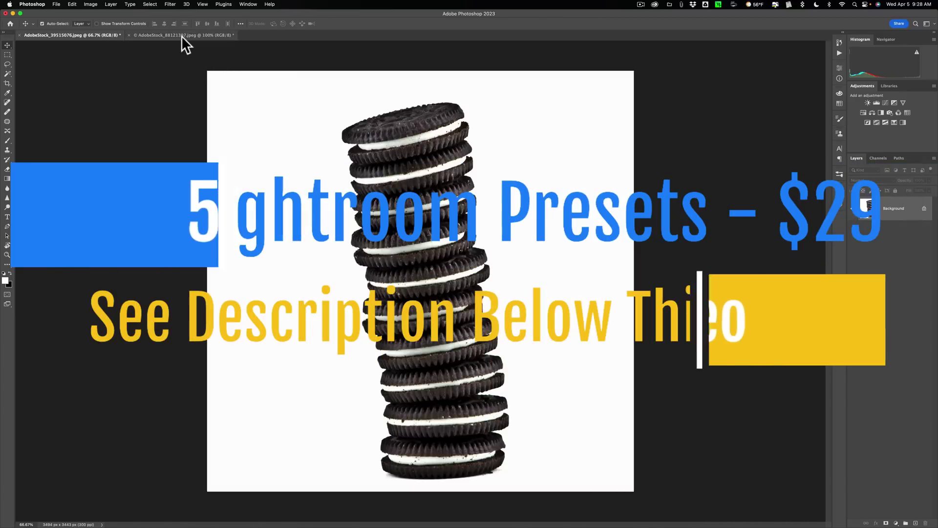
# Step: Compare the Oreo stack and zebra photos, ending on the zebra document
pyautogui.click(180, 36)
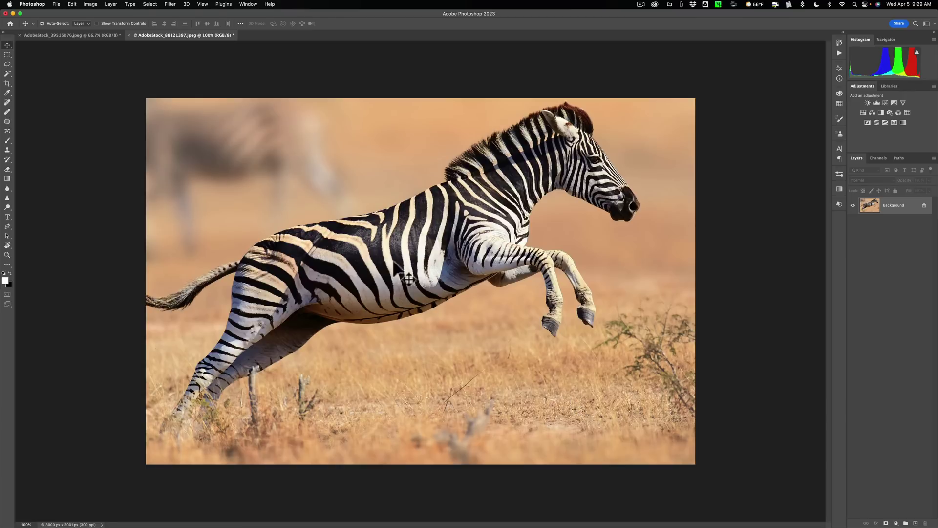
pyautogui.click(88, 36)
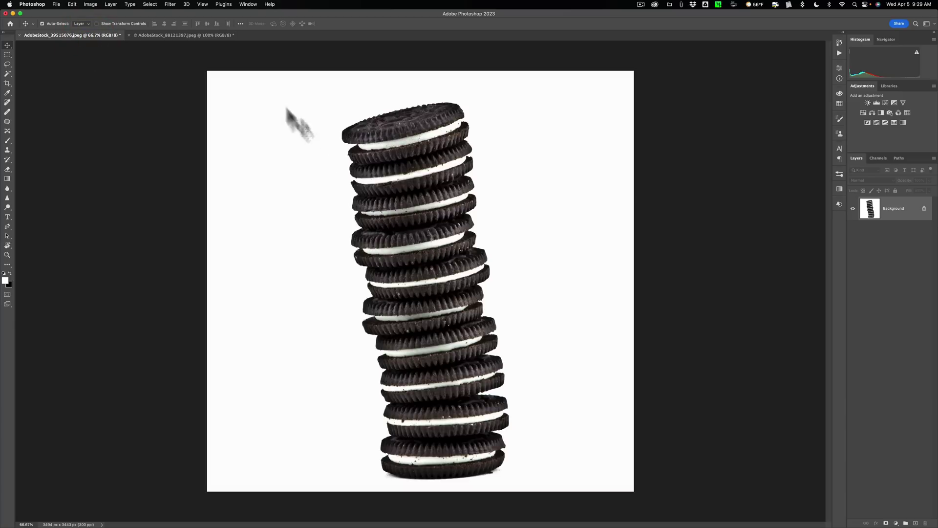
pyautogui.click(193, 37)
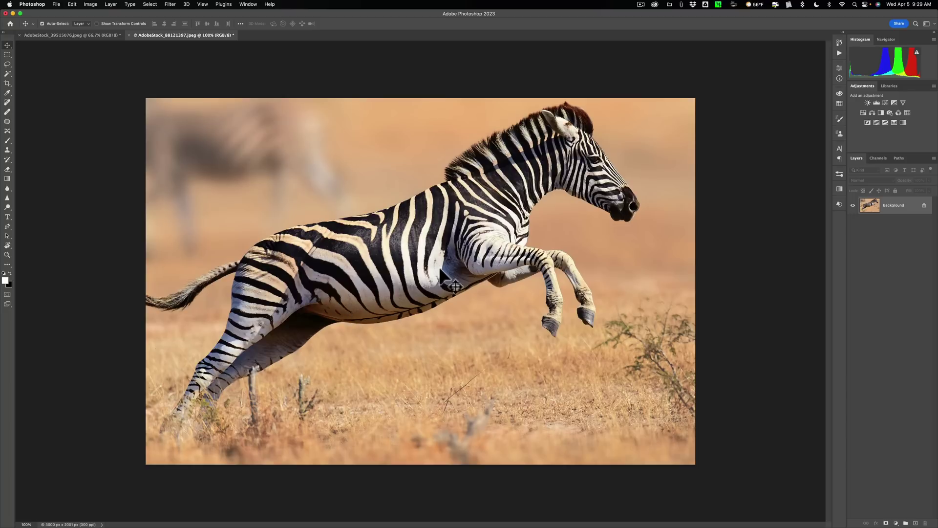
# Step: On the Oreo image, box-select the cookie stack with the Object Selection Tool in Rectangle mode
pyautogui.click(90, 35)
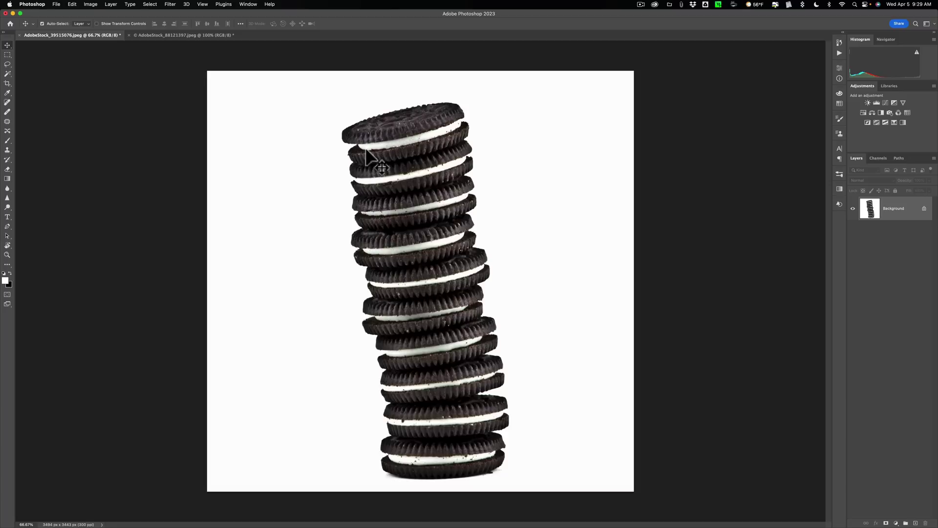
pyautogui.press('w')
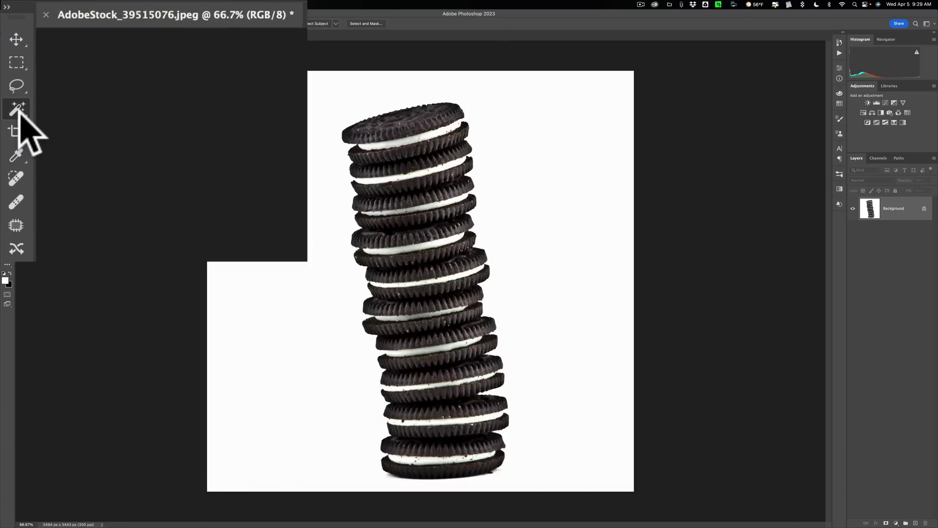
pyautogui.rightClick(18, 114)
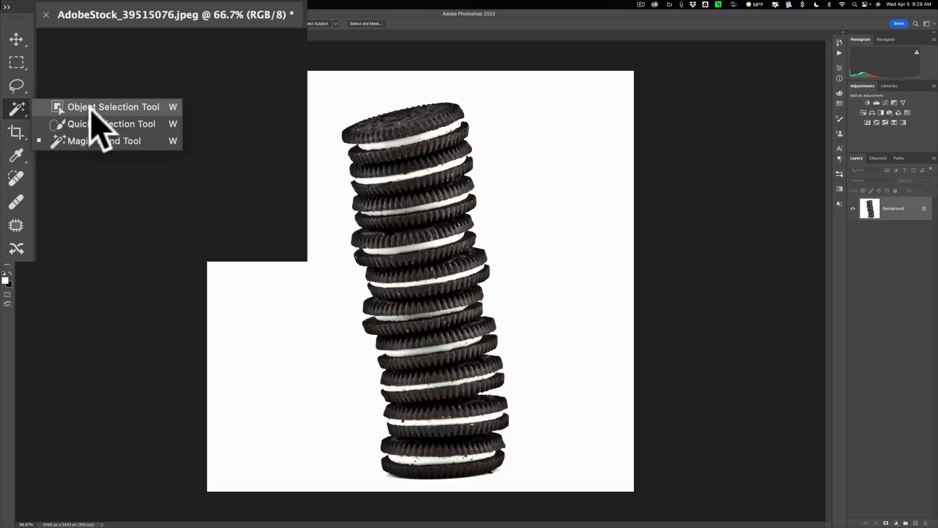
pyautogui.click(93, 107)
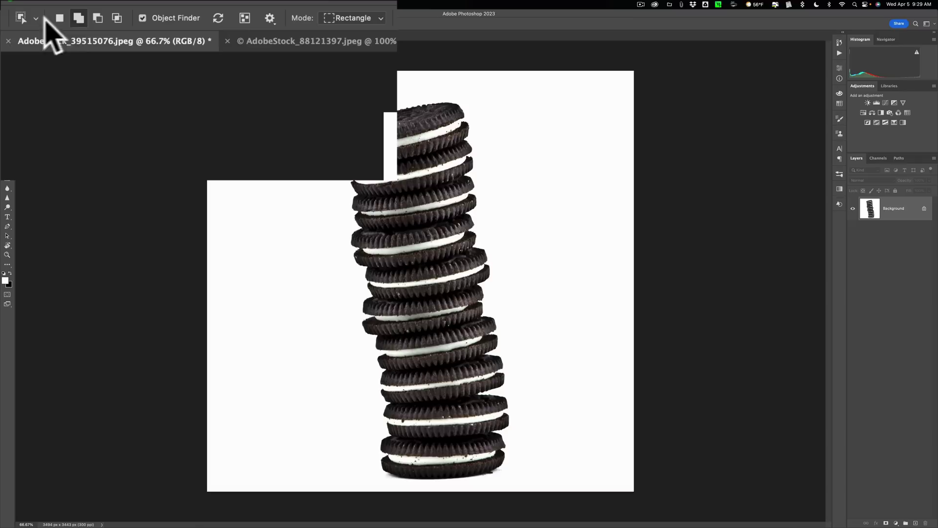
pyautogui.click(347, 20)
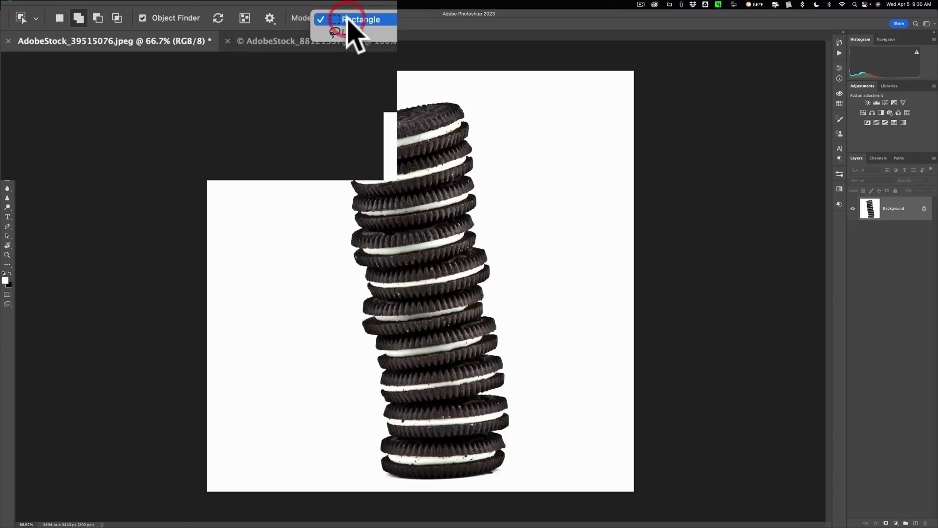
pyautogui.click(349, 20)
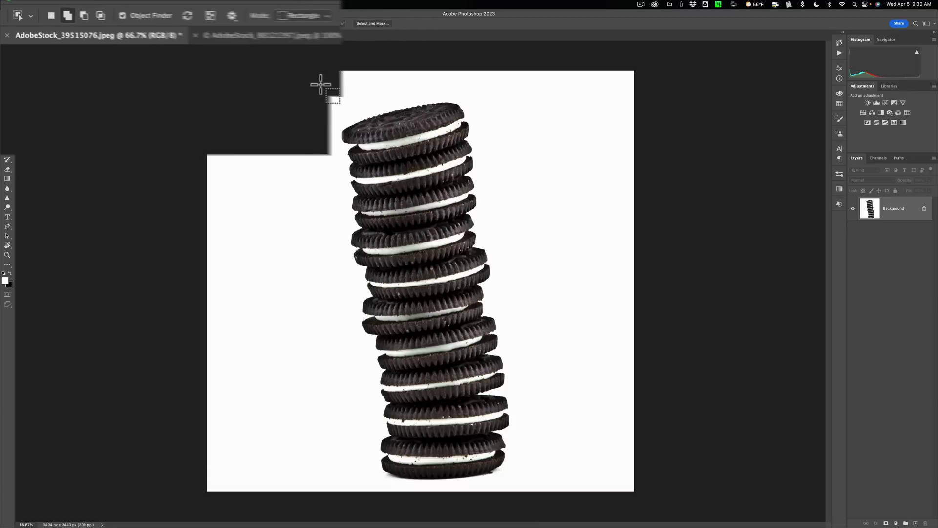
pyautogui.moveTo(320, 83); pyautogui.dragTo(521, 482)
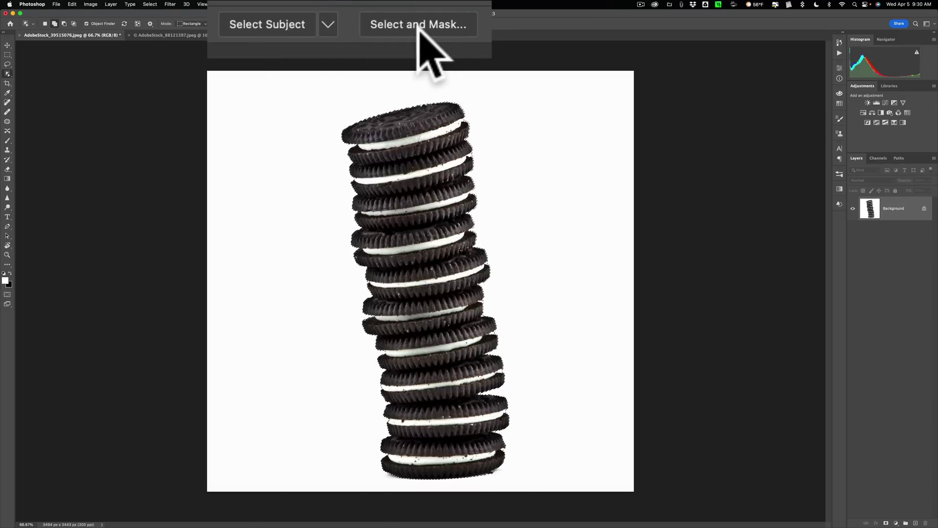
# Step: Open Select and Mask and set the preview view to On Black
pyautogui.click(420, 27)
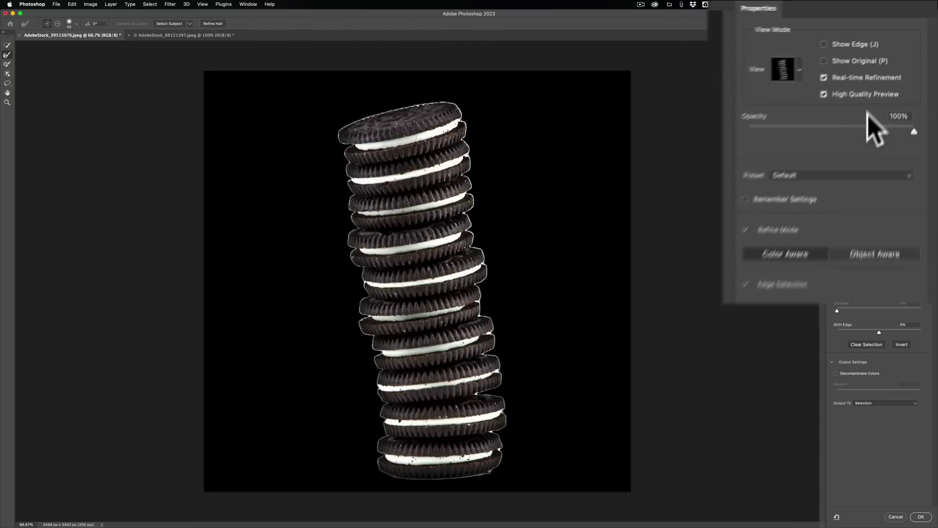
pyautogui.click(783, 79)
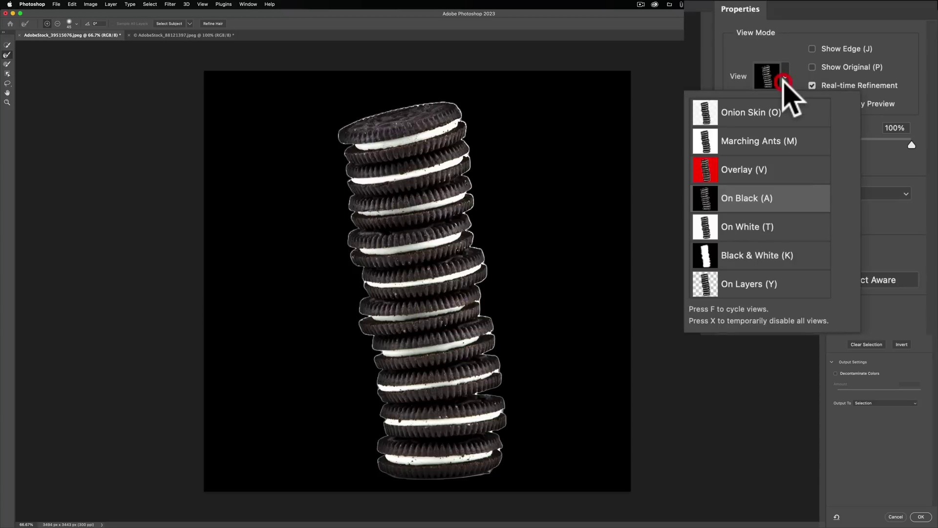
pyautogui.click(746, 169)
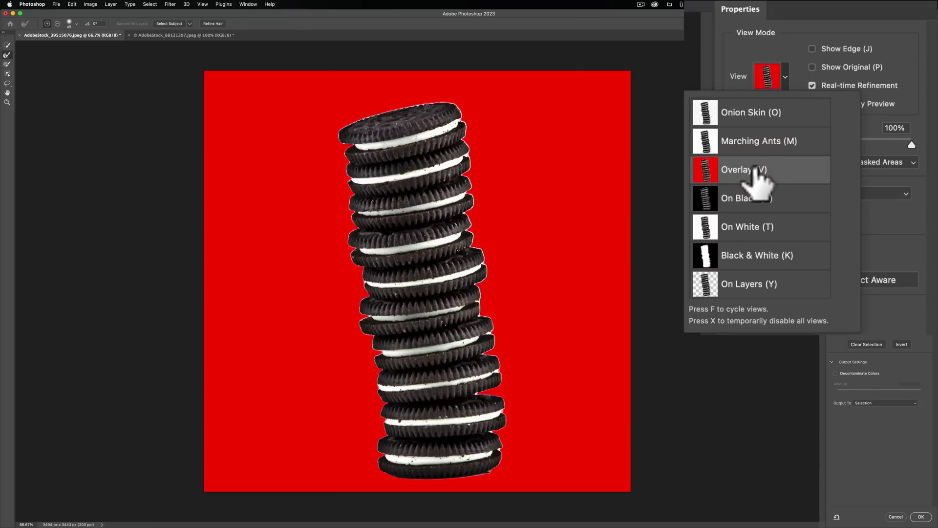
pyautogui.click(755, 195)
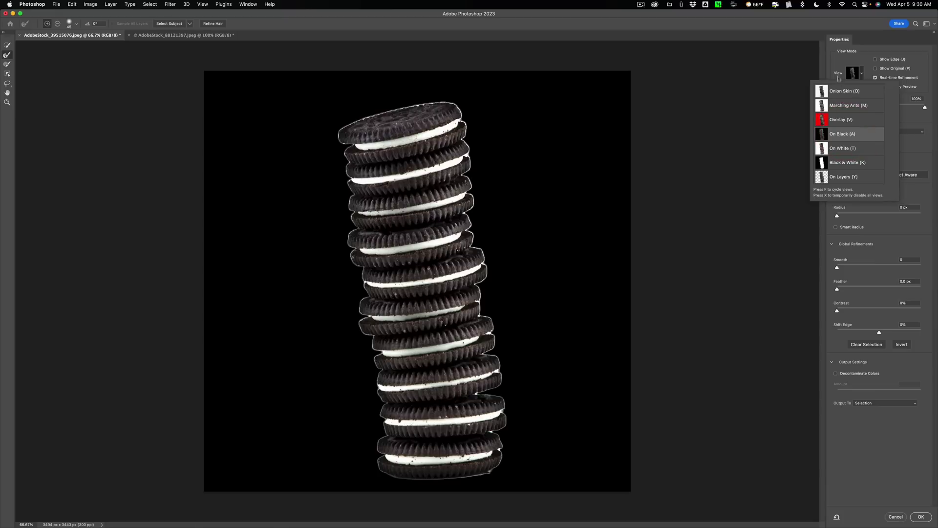
pyautogui.click(838, 80)
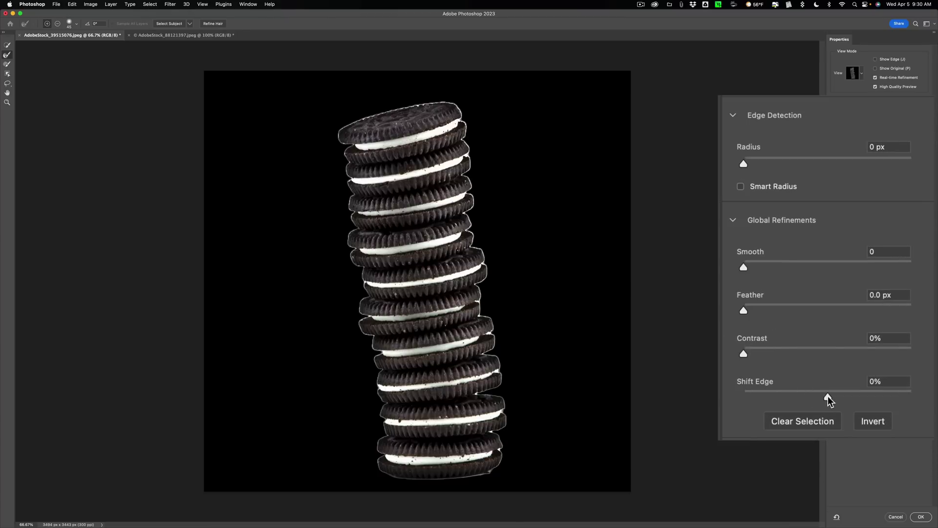
# Step: Set Shift Edge to -100% and Edge Detection Radius to 2 px
pyautogui.moveTo(827, 397); pyautogui.dragTo(733, 400)
pyautogui.click(728, 331)
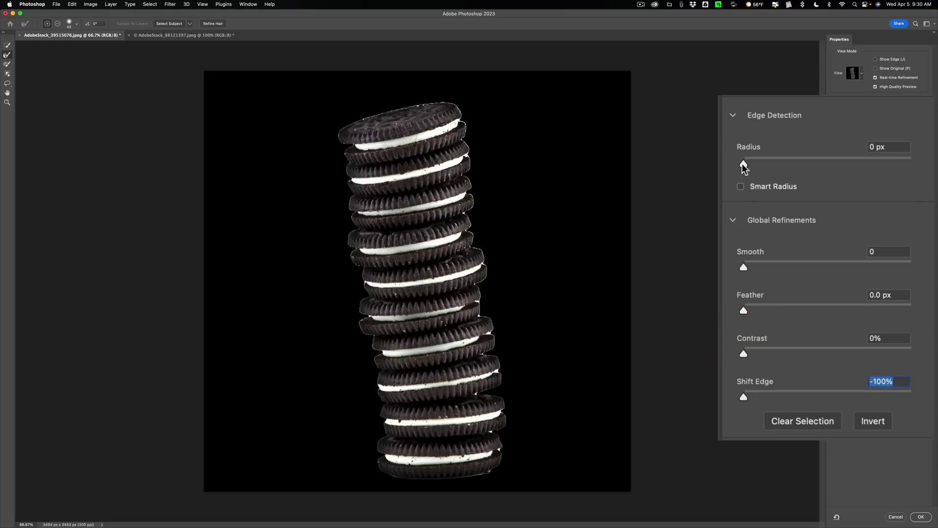
pyautogui.moveTo(742, 164); pyautogui.dragTo(757, 164)
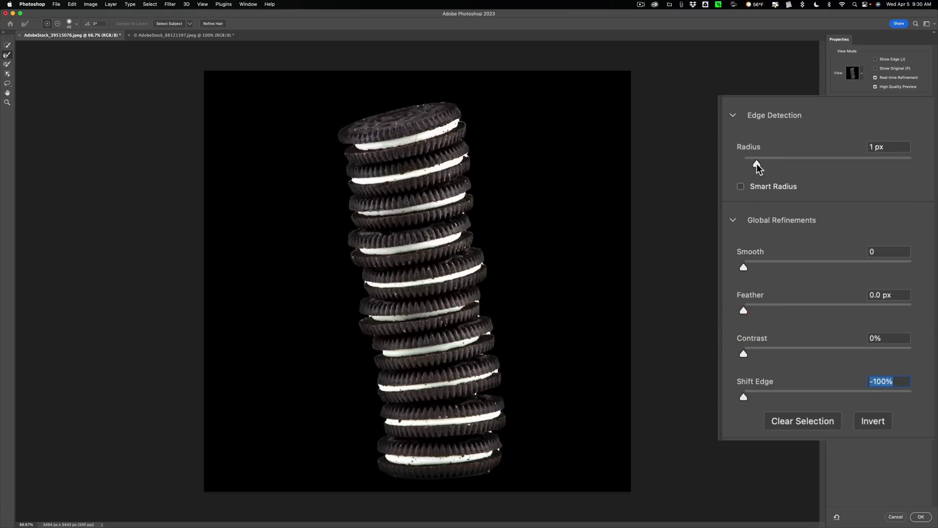
pyautogui.click(753, 165)
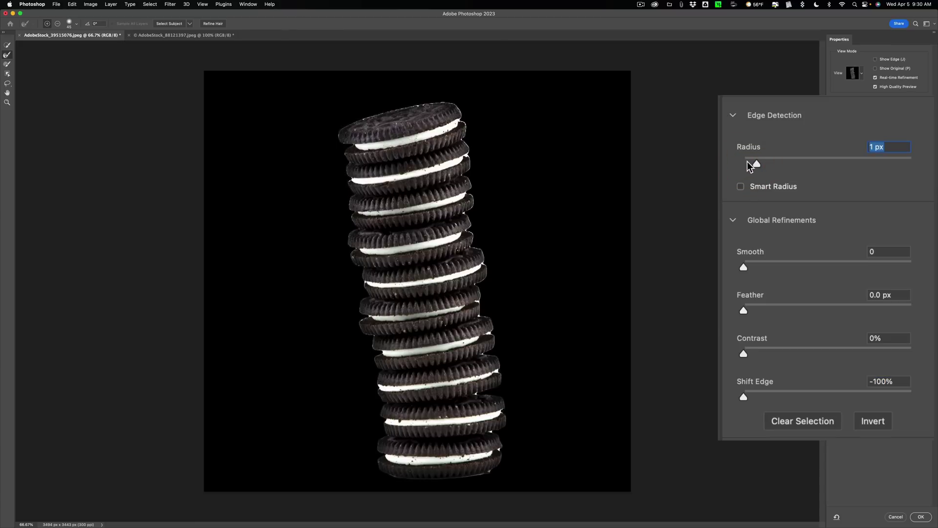
pyautogui.moveTo(757, 164); pyautogui.dragTo(782, 166)
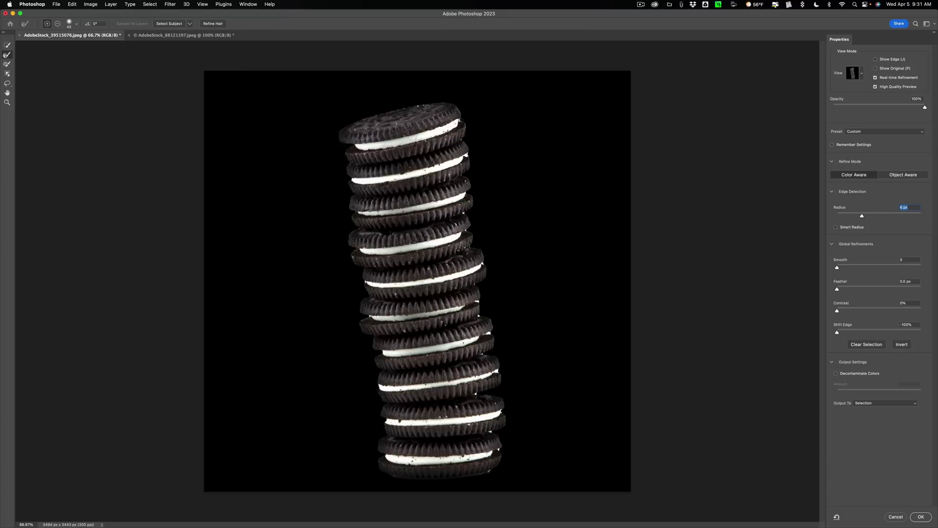
# Step: Brush the stack's upper and middle right edge, shrinking the Refine Edge Brush along the way
pyautogui.click(466, 120)
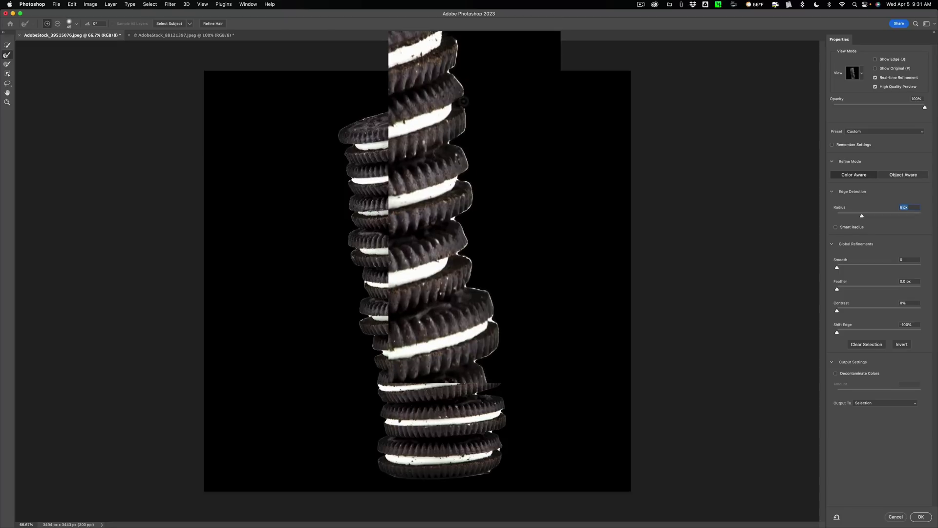
pyautogui.click(500, 136)
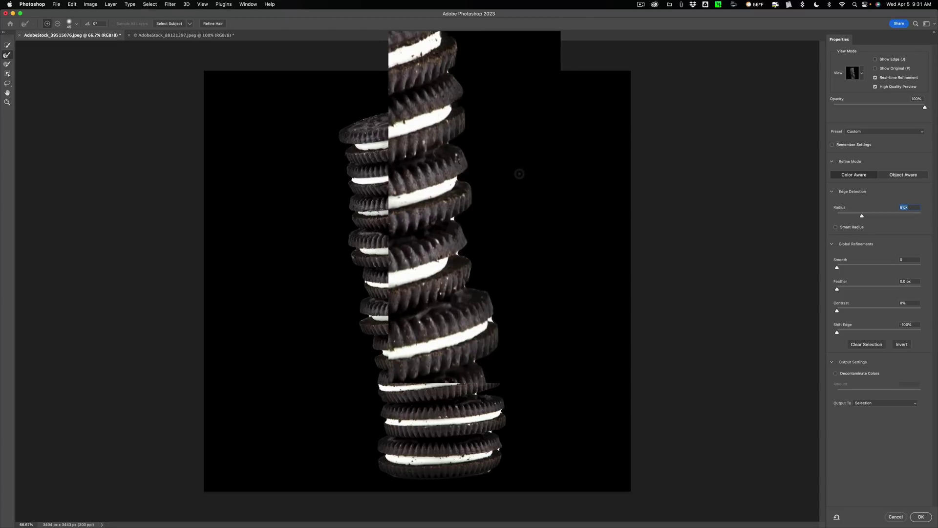
pyautogui.press('[')
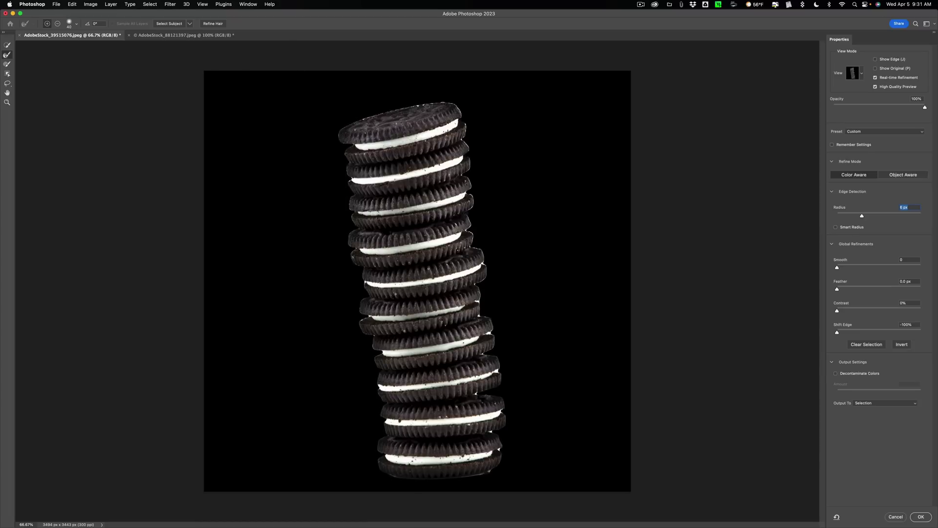
pyautogui.click(466, 210)
pyautogui.click(467, 229)
pyautogui.click(473, 246)
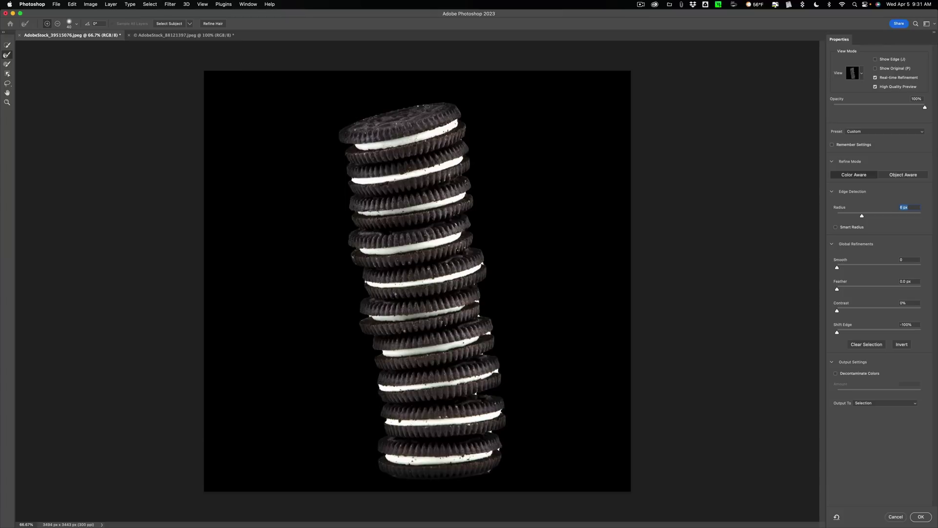
pyautogui.press('[')
pyautogui.click(477, 278)
pyautogui.click(482, 301)
pyautogui.click(490, 315)
pyautogui.click(490, 336)
# Step: Refine the edges of the lower cookies down to the bottom cookie
pyautogui.moveTo(492, 332); pyautogui.dragTo(499, 373)
pyautogui.click(503, 409)
pyautogui.click(483, 354)
pyautogui.click(476, 393)
pyautogui.click(497, 431)
pyautogui.click(502, 450)
pyautogui.click(454, 477)
# Step: Touch up the middle-left edge, the top cookies and the upper-right edge
pyautogui.click(370, 315)
pyautogui.click(353, 135)
pyautogui.click(462, 150)
pyautogui.click(461, 139)
pyautogui.click(461, 171)
pyautogui.click(486, 263)
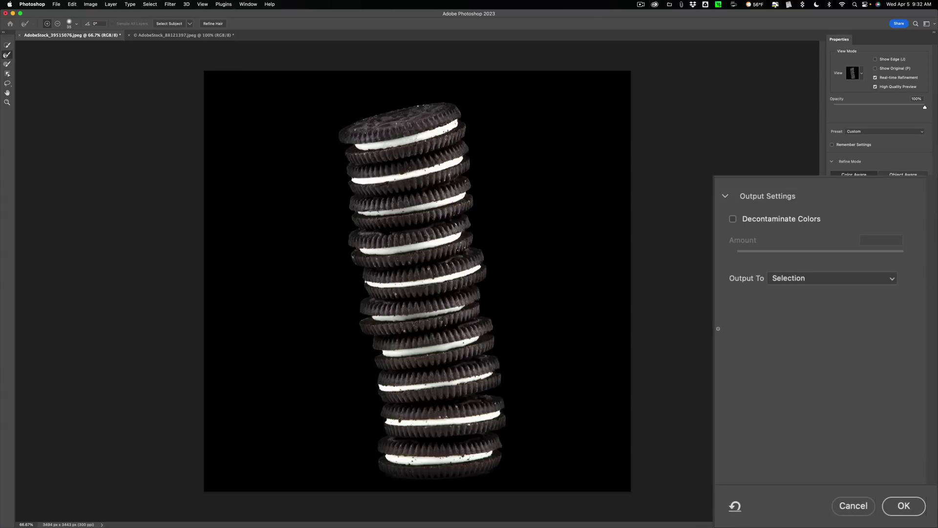
# Step: Output the refined cookie stack to a New Layer and confirm Select and Mask
pyautogui.click(793, 280)
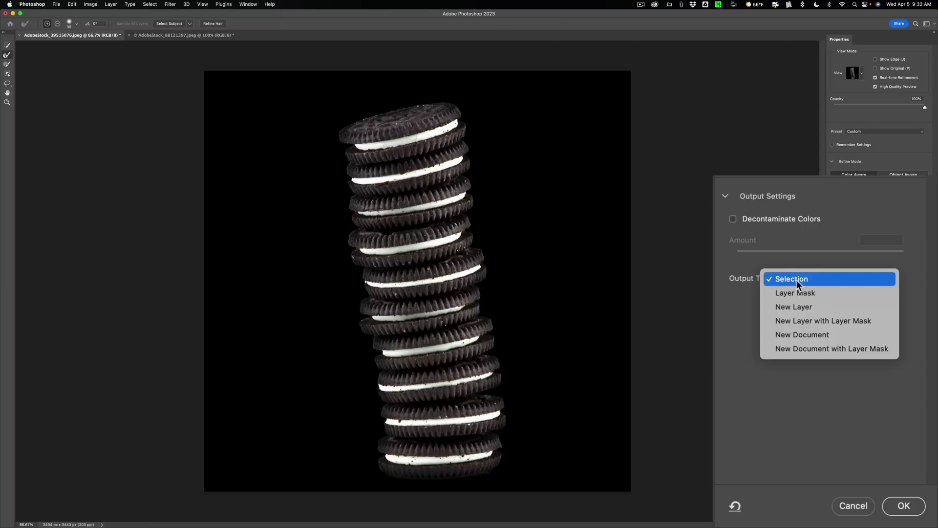
pyautogui.click(804, 310)
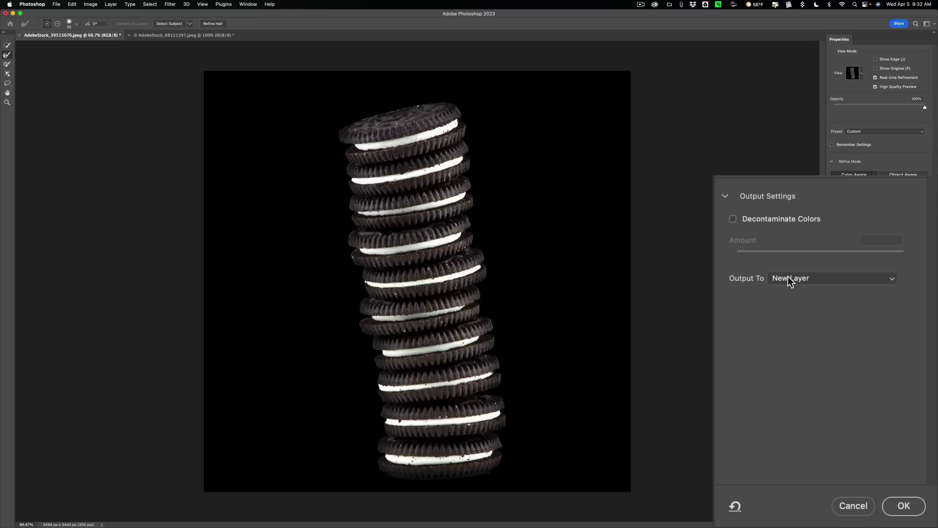
pyautogui.click(905, 507)
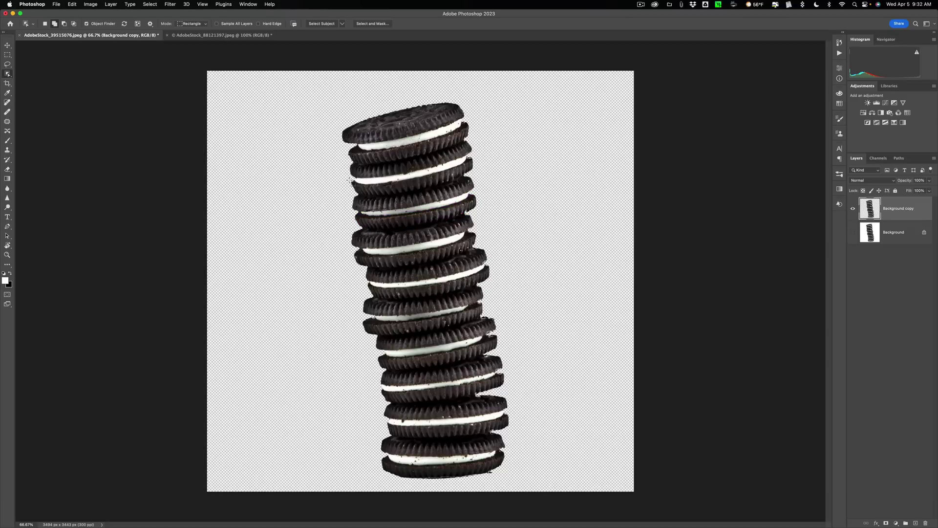
# Step: Drag the cut-out Oreo layer into the zebra document with the Move tool
pyautogui.press('v')
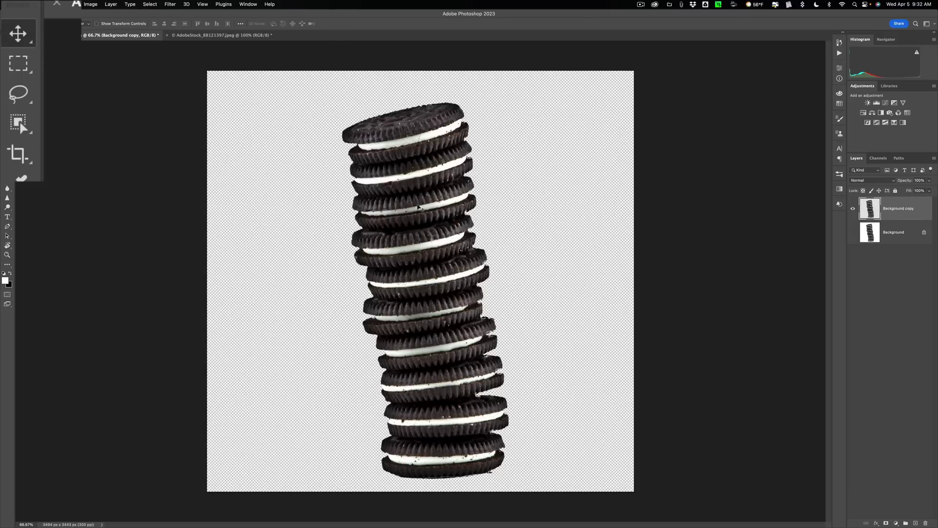
pyautogui.moveTo(417, 207)
pyautogui.mouseDown()
pyautogui.moveTo(244, 74)
pyautogui.moveTo(222, 38)
pyautogui.mouseUp()
pyautogui.click(223, 36)
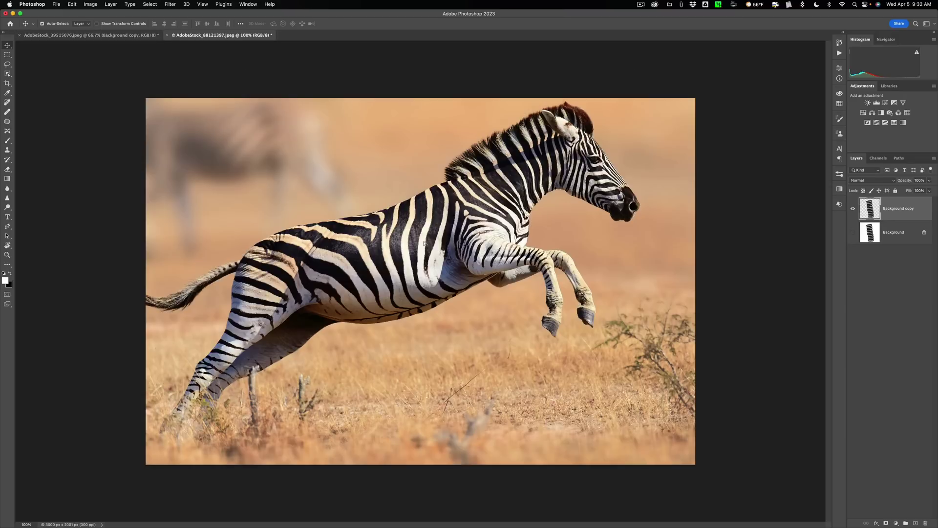
pyautogui.moveTo(424, 243); pyautogui.dragTo(428, 259)
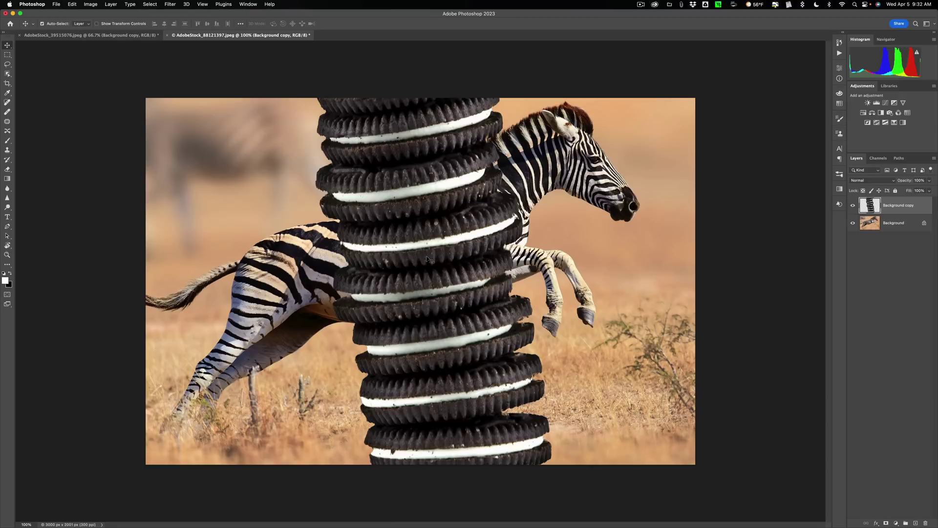
pyautogui.click(135, 35)
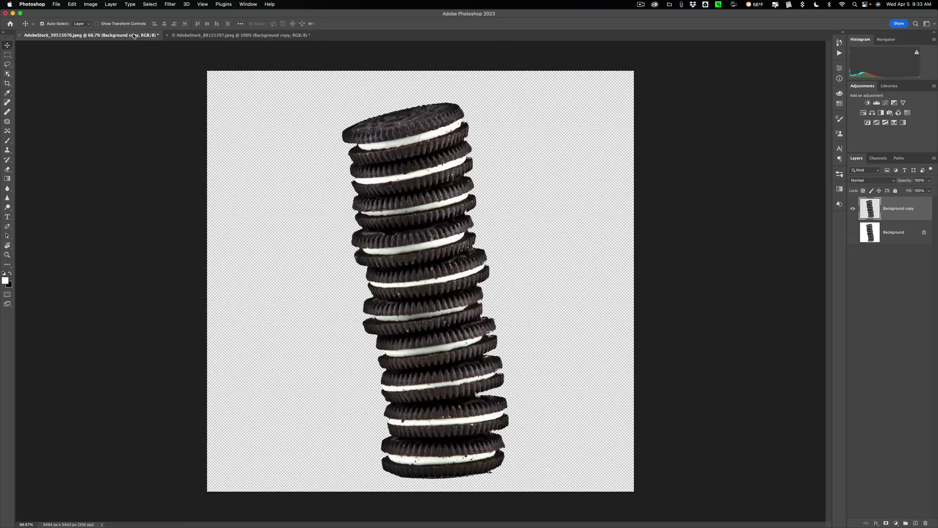
pyautogui.click(228, 36)
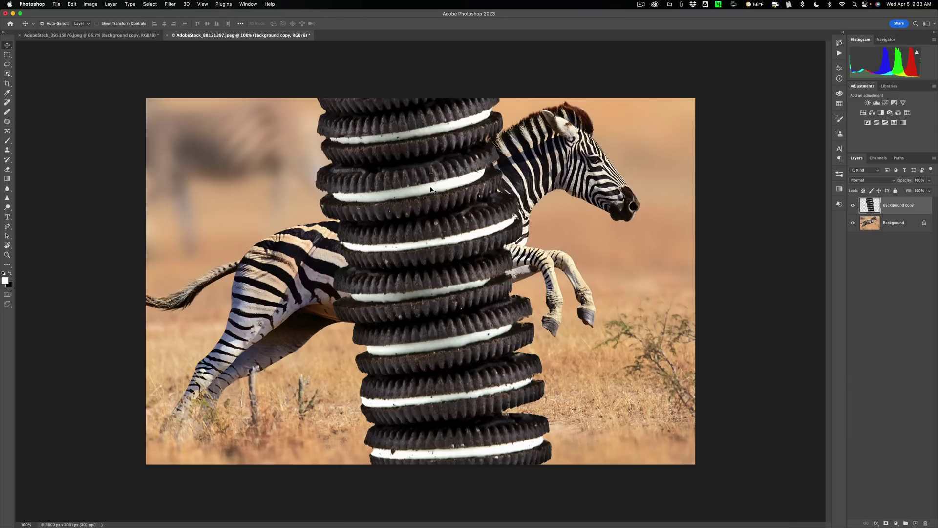
# Step: Free Transform the Oreo stack, rotating it sideways and shrinking it to fit the body
pyautogui.press('super')
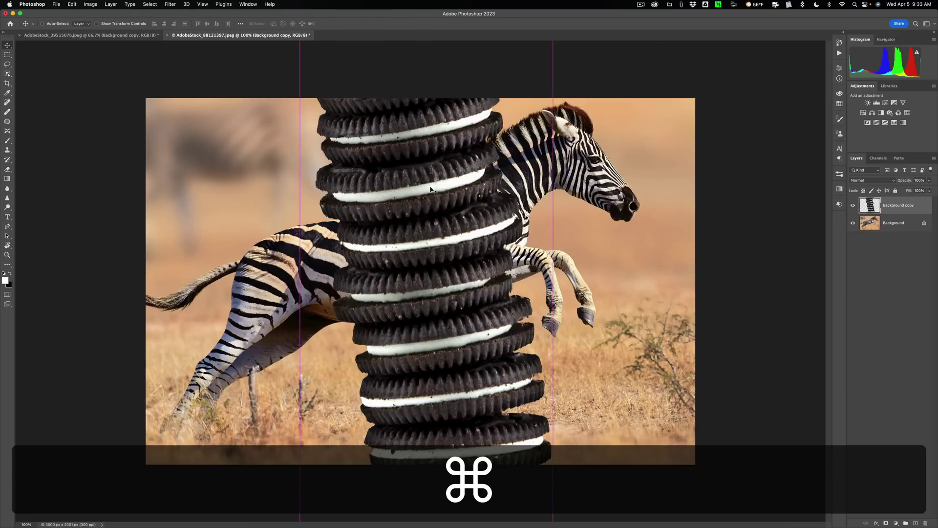
pyautogui.press('super+t')
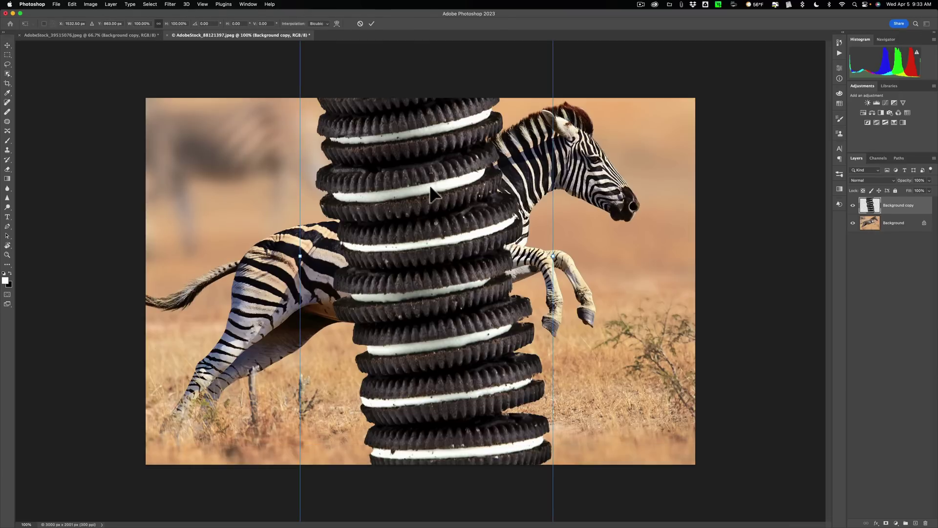
pyautogui.press('super')
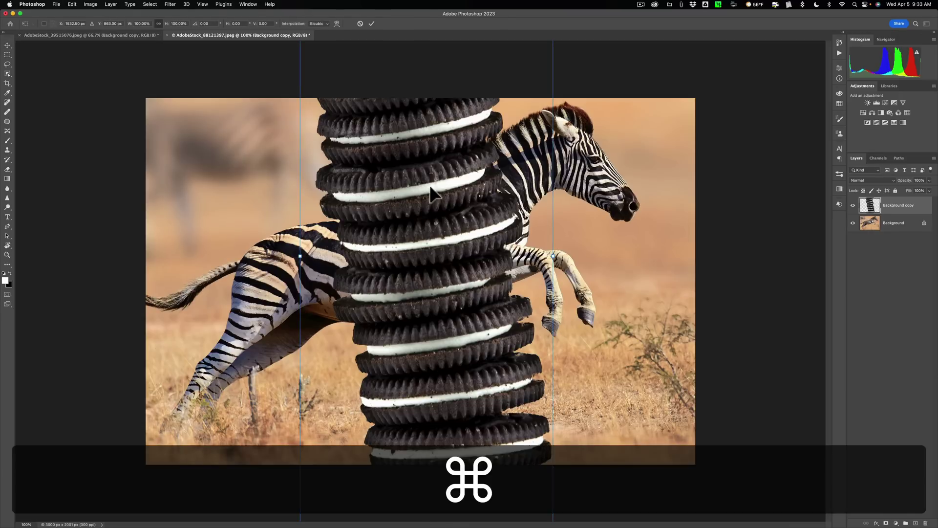
pyautogui.press('super+minus')
pyautogui.press('super+minus')
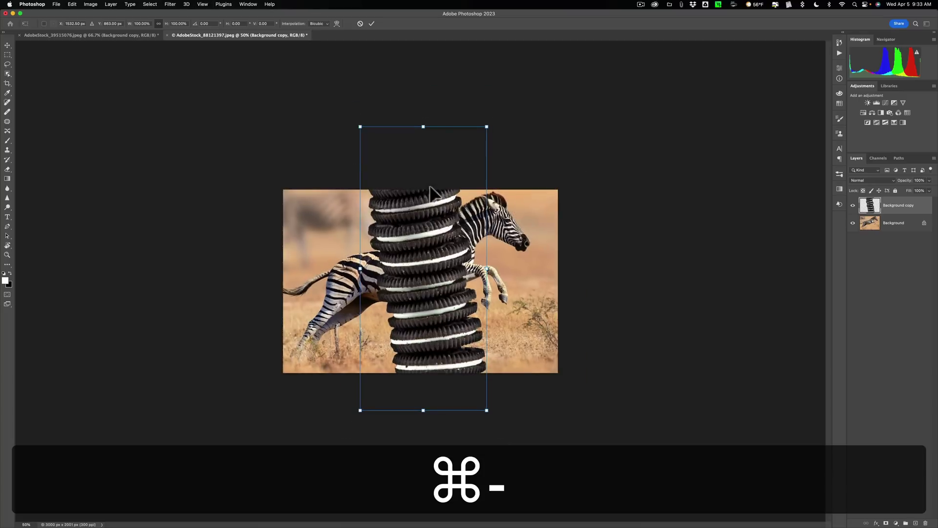
pyautogui.press('super+minus')
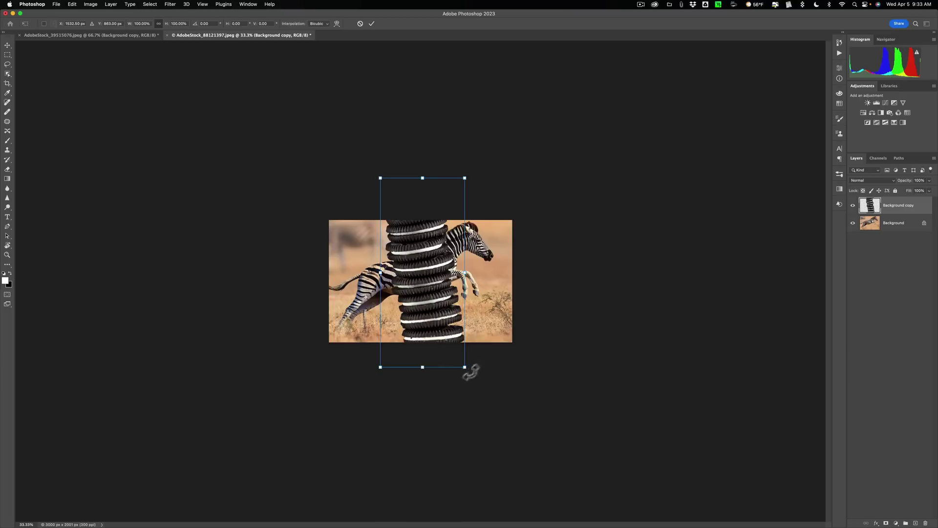
pyautogui.moveTo(469, 371); pyautogui.dragTo(503, 220)
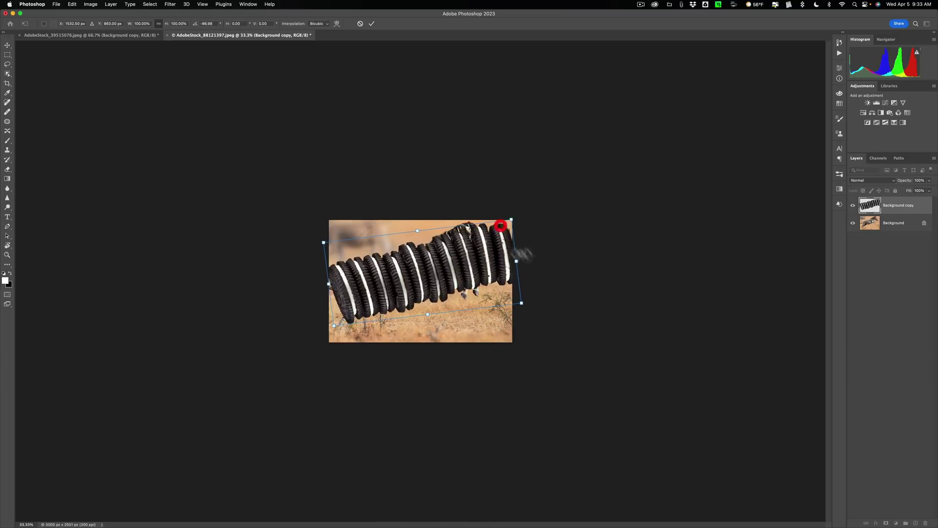
pyautogui.moveTo(520, 304); pyautogui.dragTo(421, 278)
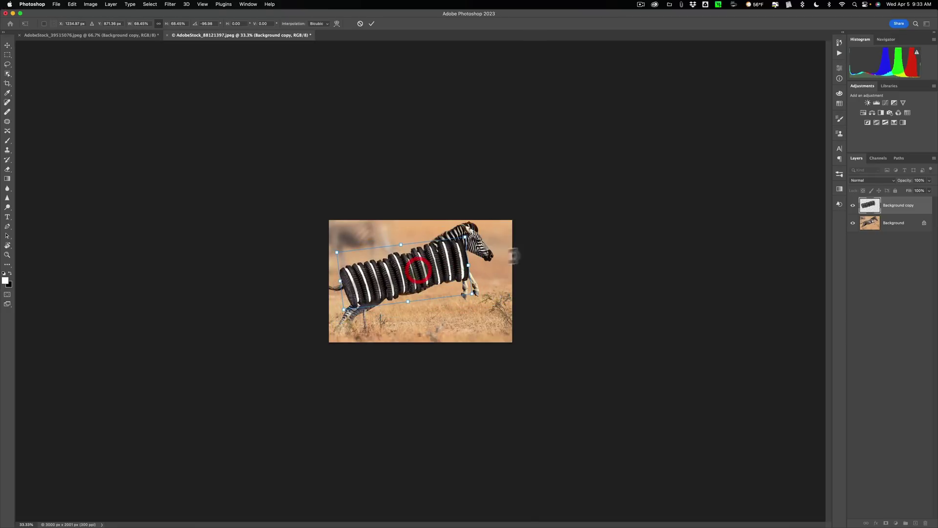
# Step: Fit the image on screen, reposition the stack over the zebra's body, and commit
pyautogui.press('super')
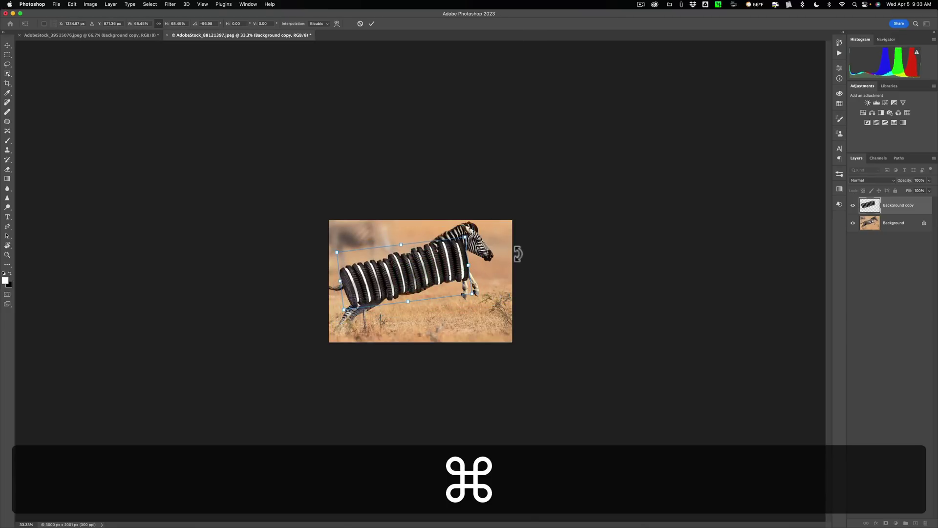
pyautogui.press('super+0')
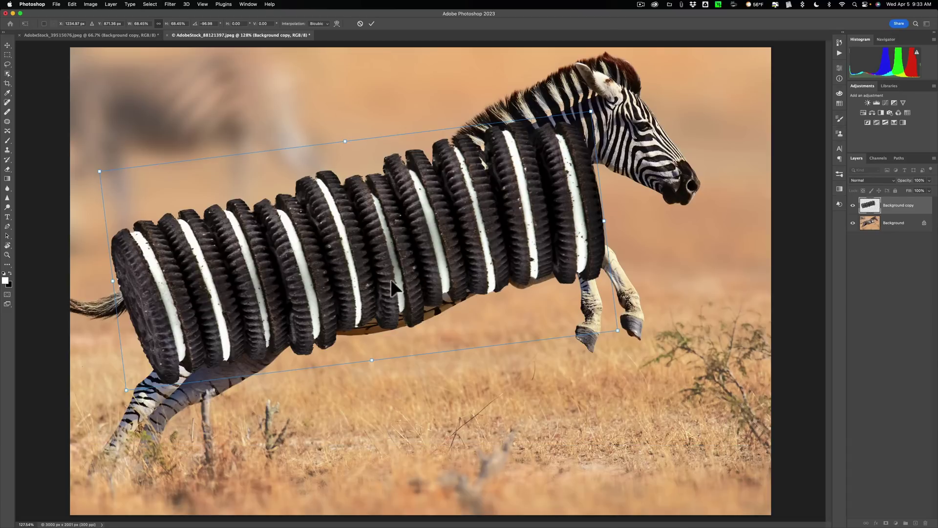
pyautogui.moveTo(396, 287); pyautogui.dragTo(425, 288)
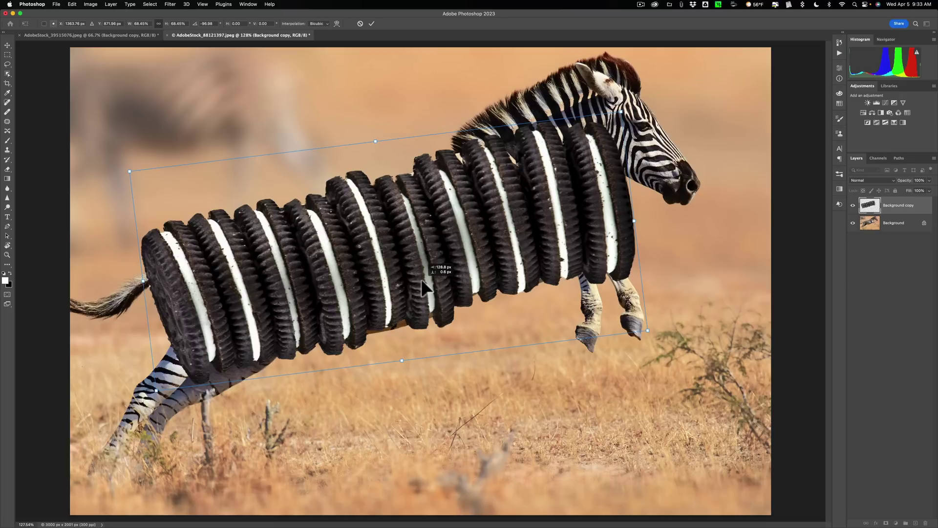
pyautogui.moveTo(423, 282)
pyautogui.mouseDown()
pyautogui.moveTo(375, 269)
pyautogui.moveTo(375, 277)
pyautogui.mouseUp()
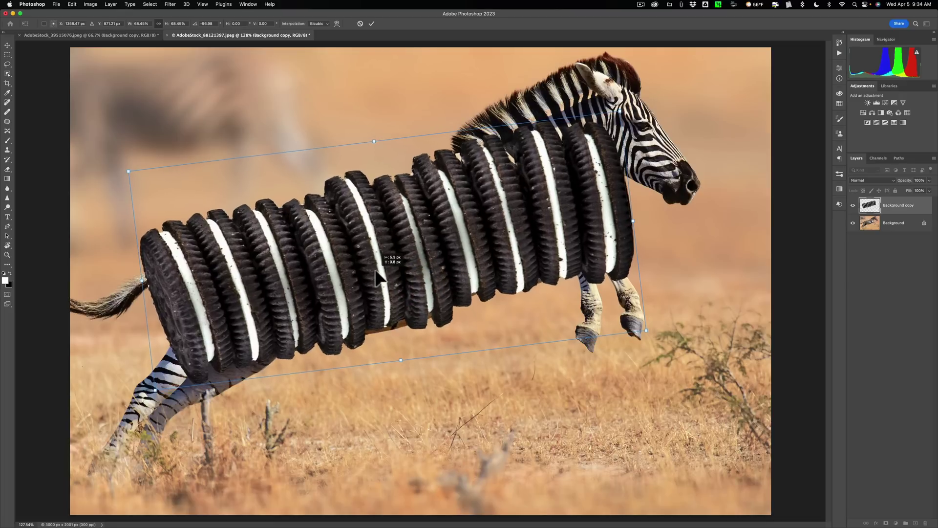
pyautogui.click(403, 264)
pyautogui.click(371, 24)
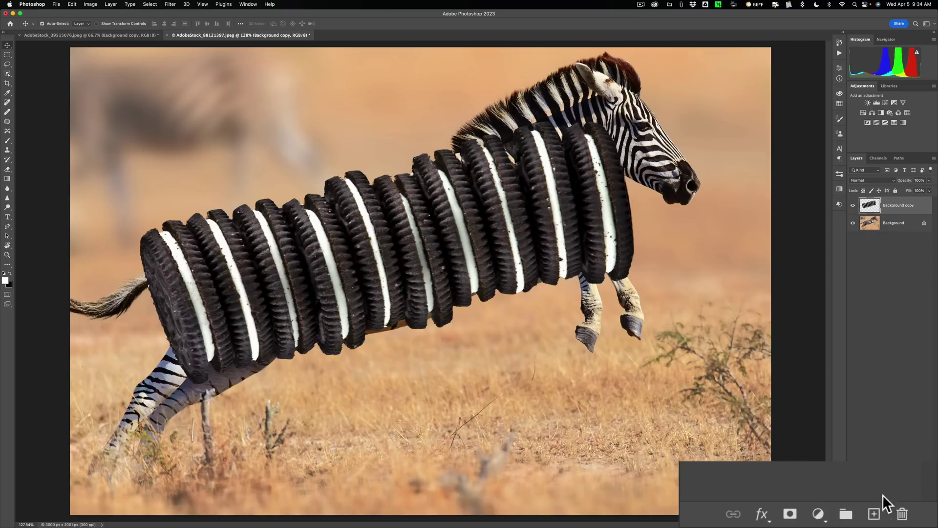
# Step: Add a white layer mask to the Background copy cookie layer
pyautogui.click(789, 516)
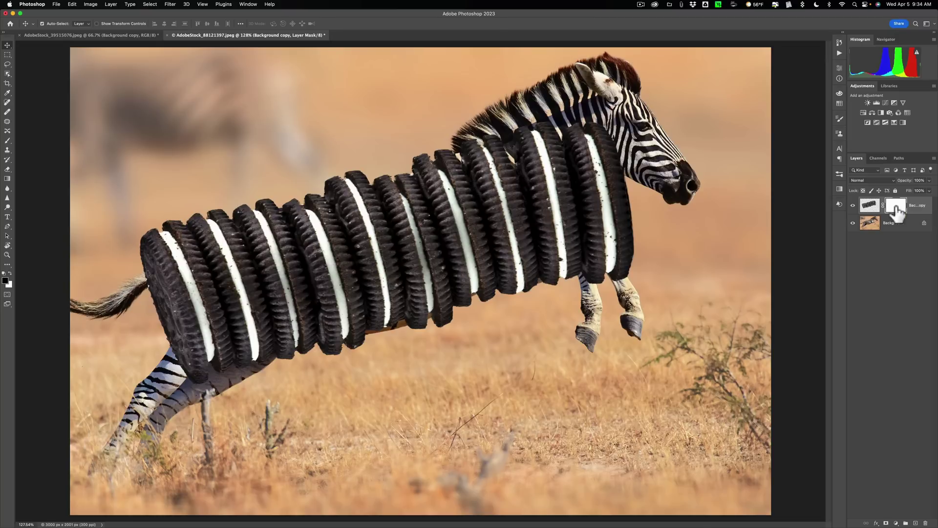
# Step: Paint black on the mask to reveal the zebra's chest, front legs and neck
pyautogui.press('b')
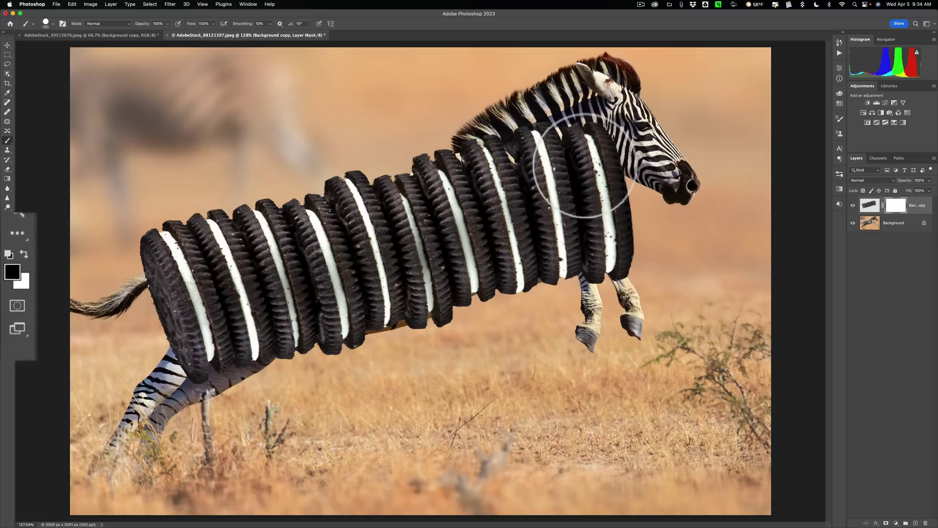
pyautogui.press('[')
pyautogui.press('[')
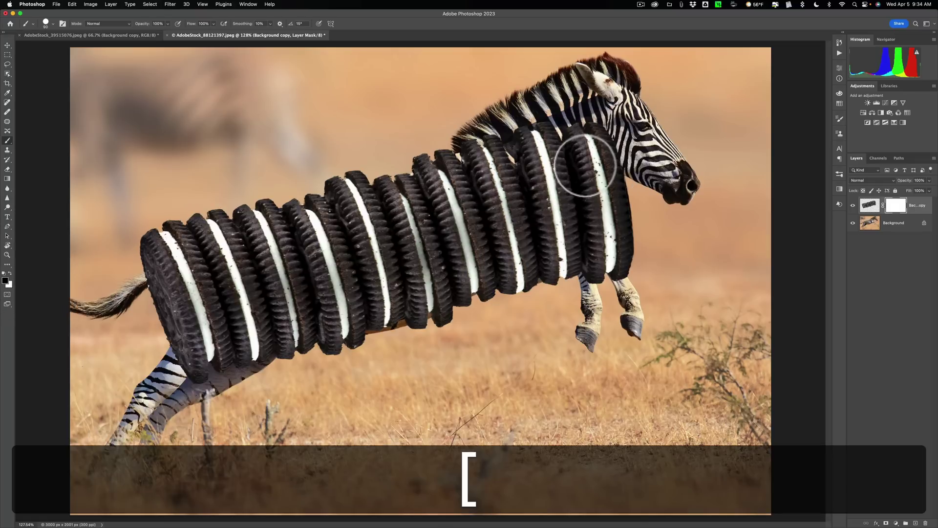
pyautogui.press(']')
pyautogui.press(']')
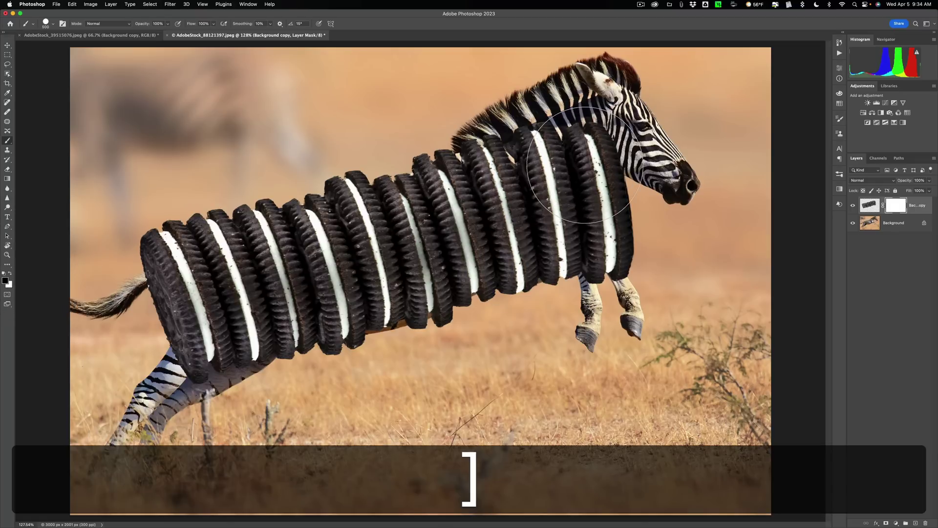
pyautogui.moveTo(579, 167); pyautogui.dragTo(648, 297)
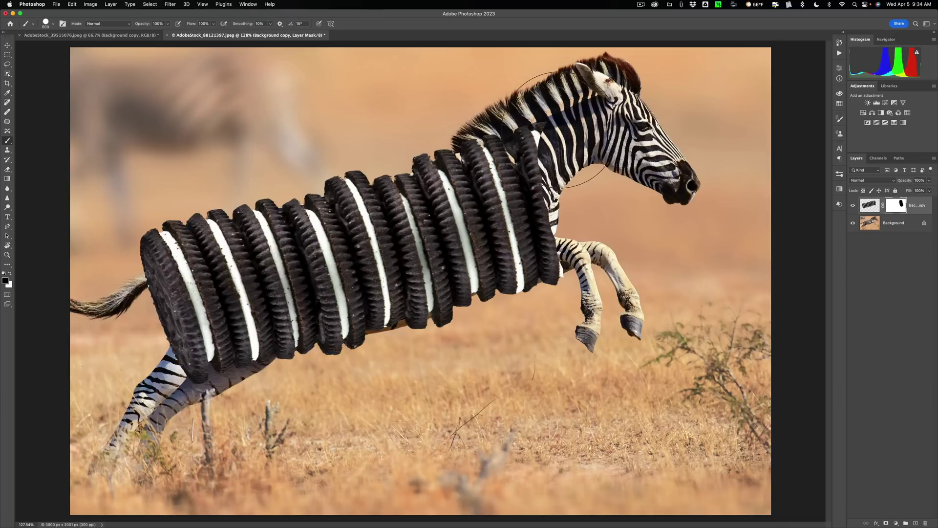
pyautogui.moveTo(557, 131)
pyautogui.mouseDown()
pyautogui.moveTo(602, 213)
pyautogui.moveTo(578, 242)
pyautogui.mouseUp()
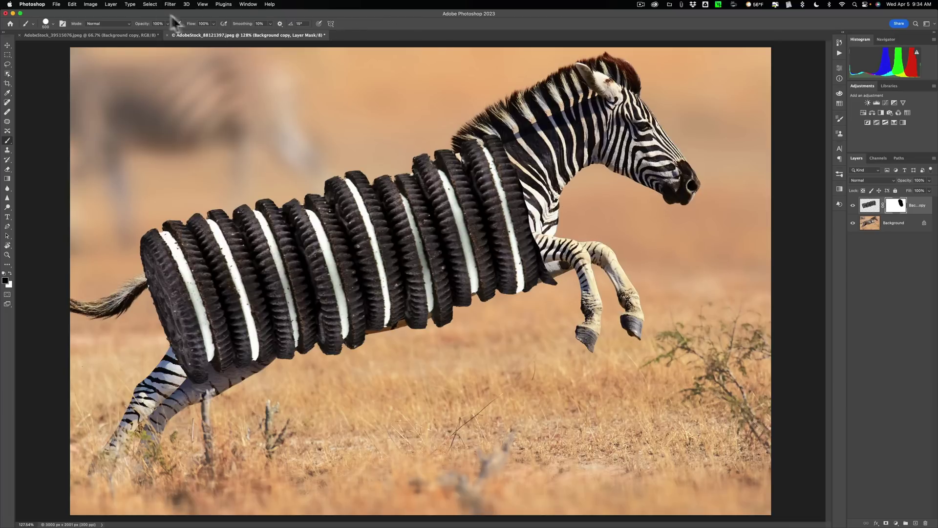
# Step: Adjust the brush hardness in the brush settings
pyautogui.click(51, 24)
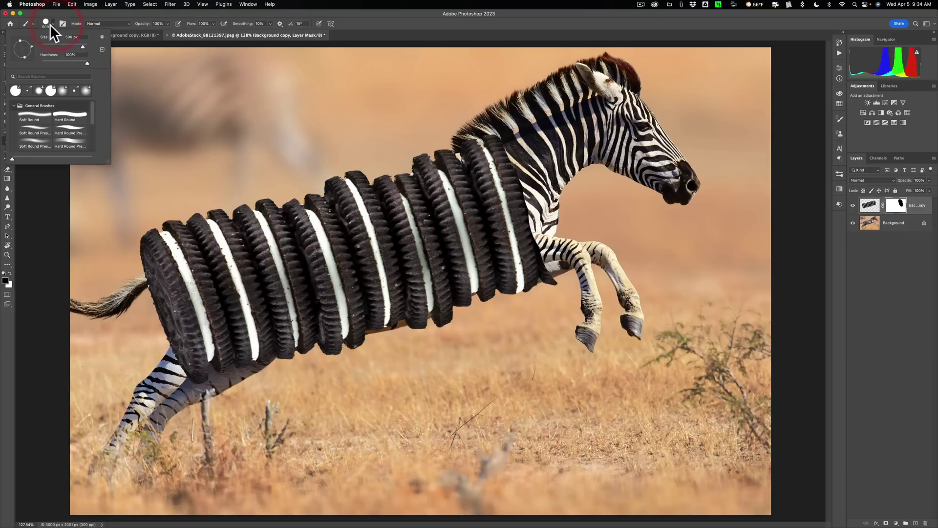
pyautogui.click(87, 62)
pyautogui.press('Return')
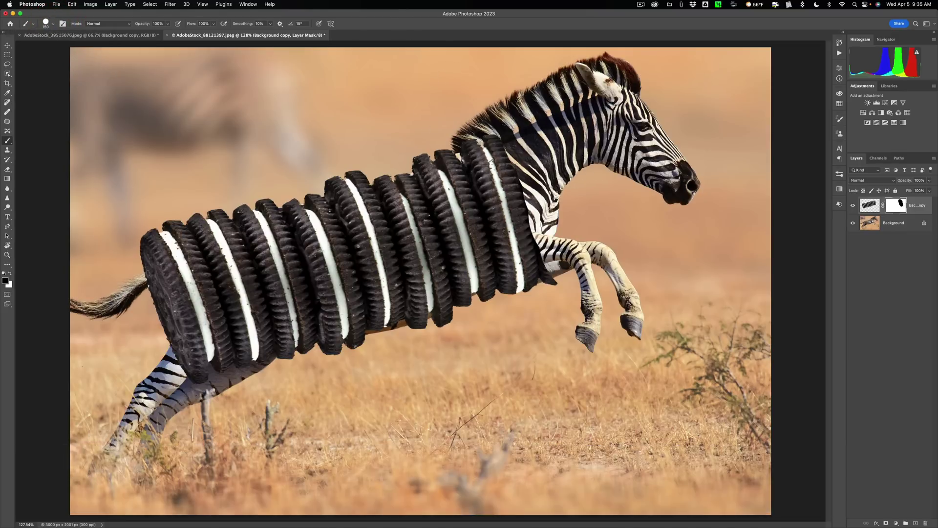
# Step: Mask more front cookies along the zebra's chest, using a smaller brush
pyautogui.moveTo(476, 147)
pyautogui.mouseDown()
pyautogui.moveTo(534, 281)
pyautogui.moveTo(515, 286)
pyautogui.moveTo(479, 160)
pyautogui.mouseUp()
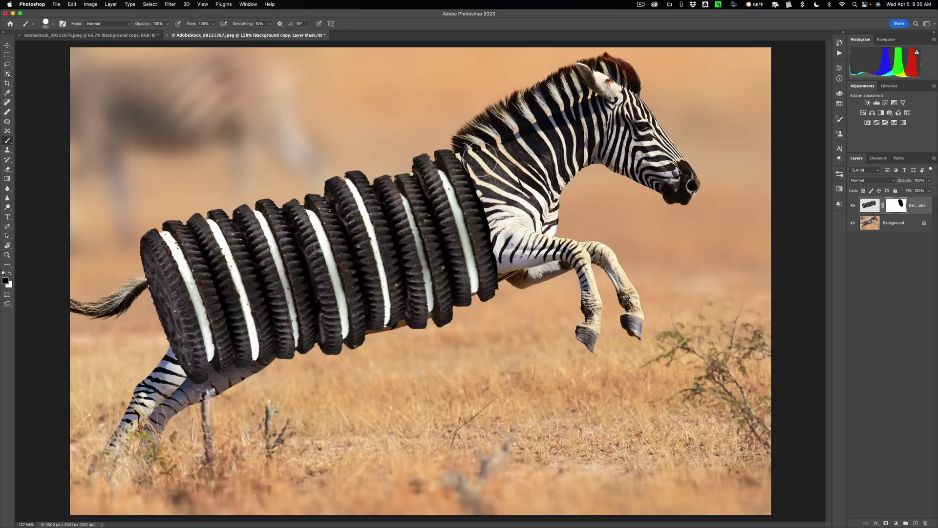
pyautogui.press('[')
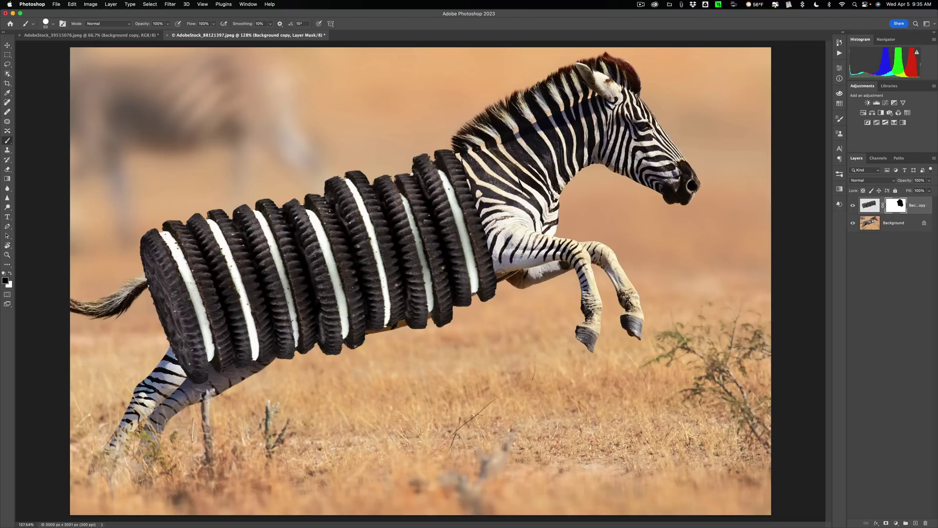
pyautogui.moveTo(509, 293); pyautogui.dragTo(516, 302)
pyautogui.moveTo(466, 159); pyautogui.dragTo(478, 146)
pyautogui.press('[')
pyautogui.press('[')
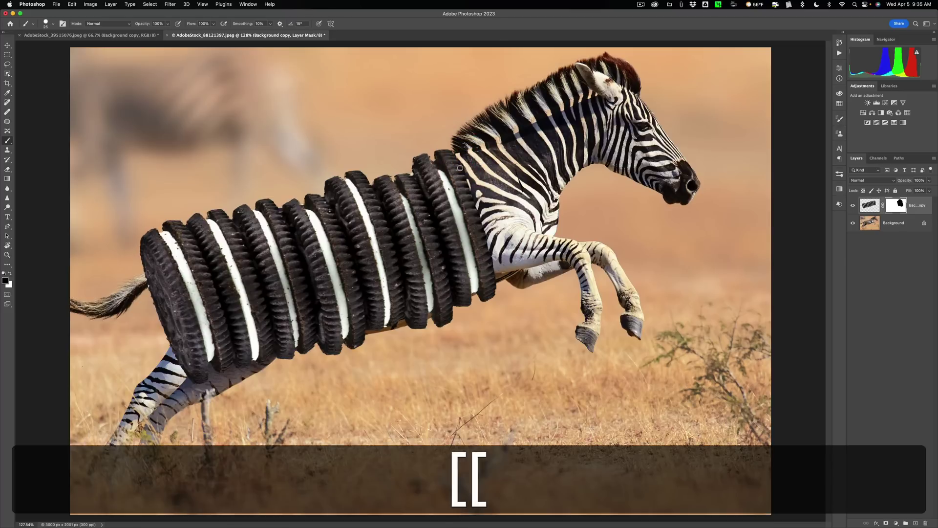
pyautogui.press('[')
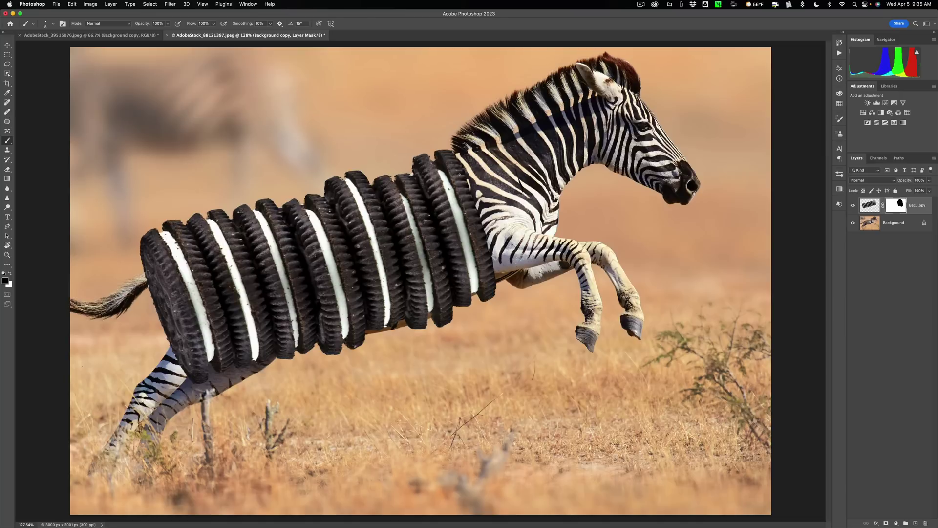
pyautogui.moveTo(467, 177); pyautogui.dragTo(461, 179)
# Step: Enlarge the brush, paint the mask over the rear cookies, then undo that stroke
pyautogui.press(']')
pyautogui.press(']')
pyautogui.press(']')
pyautogui.press(']')
pyautogui.moveTo(157, 213)
pyautogui.mouseDown()
pyautogui.moveTo(198, 329)
pyautogui.moveTo(242, 322)
pyautogui.moveTo(188, 276)
pyautogui.moveTo(193, 237)
pyautogui.moveTo(220, 249)
pyautogui.moveTo(221, 220)
pyautogui.moveTo(271, 264)
pyautogui.moveTo(258, 335)
pyautogui.moveTo(293, 344)
pyautogui.moveTo(267, 381)
pyautogui.moveTo(227, 322)
pyautogui.moveTo(203, 308)
pyautogui.mouseUp()
pyautogui.press('[')
pyautogui.press('[')
pyautogui.press('[')
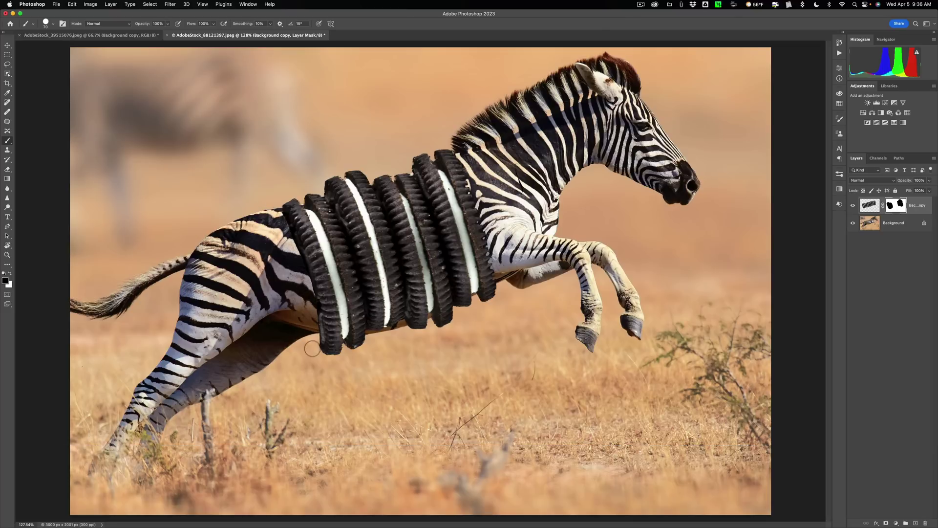
pyautogui.moveTo(304, 308)
pyautogui.mouseDown()
pyautogui.moveTo(330, 308)
pyautogui.moveTo(289, 244)
pyautogui.moveTo(294, 232)
pyautogui.mouseUp()
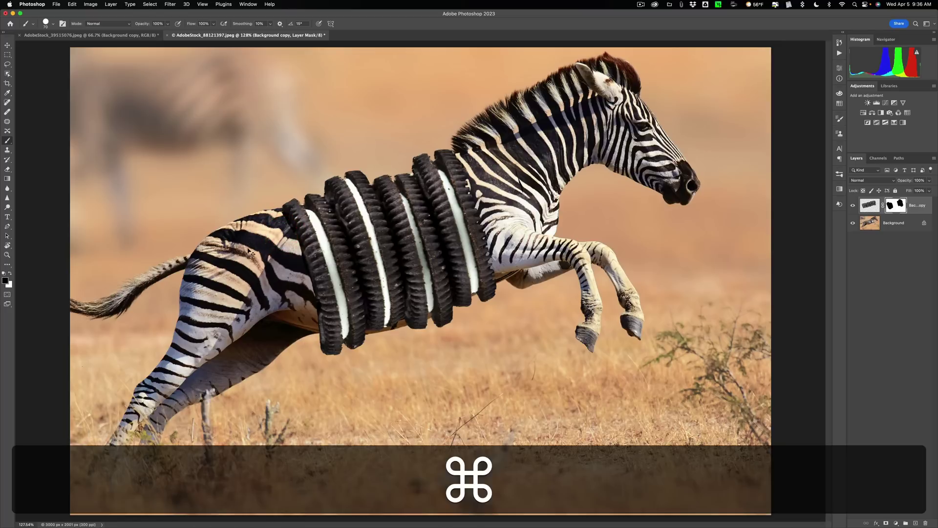
pyautogui.press('super+z')
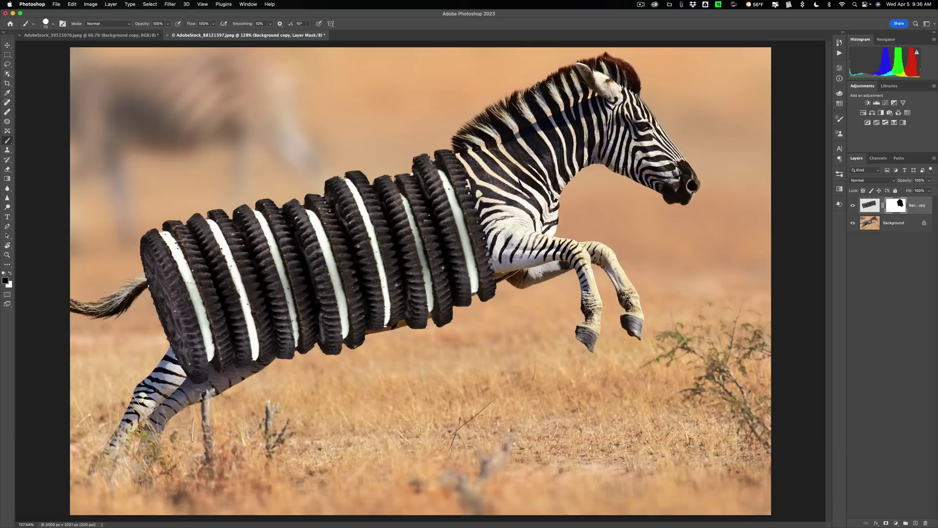
# Step: Mask the leftmost cookies to reveal the rump, cleaning the upper rump and haunch edge
pyautogui.press(']')
pyautogui.press(']')
pyautogui.press(']')
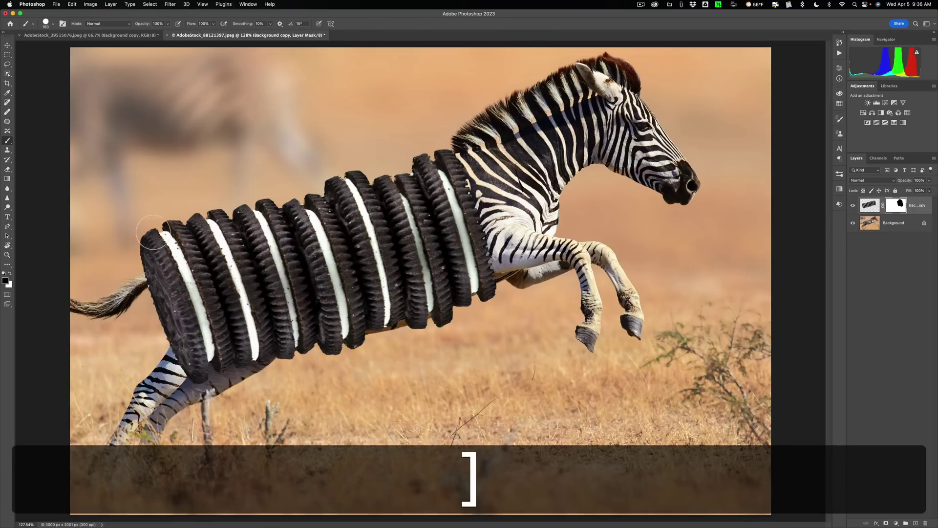
pyautogui.moveTo(170, 233)
pyautogui.mouseDown()
pyautogui.moveTo(209, 327)
pyautogui.moveTo(203, 263)
pyautogui.moveTo(220, 315)
pyautogui.mouseUp()
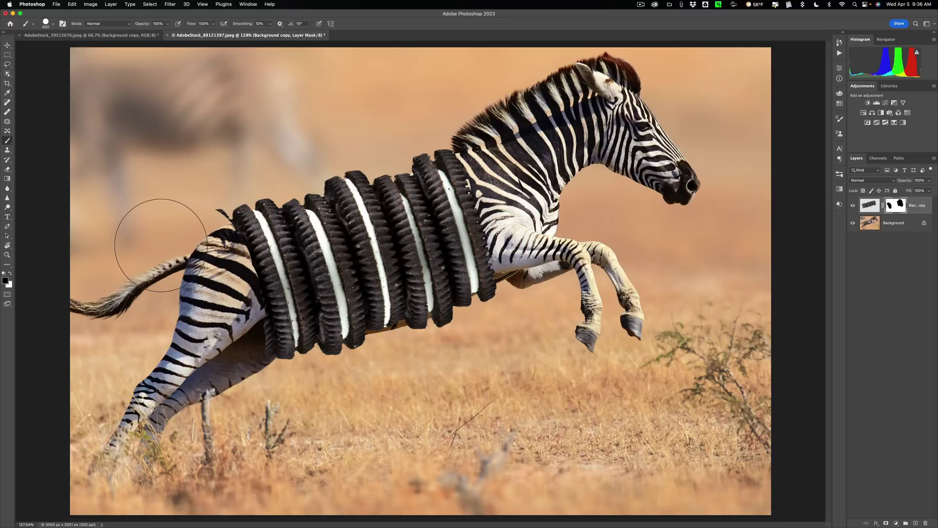
pyautogui.press('[')
pyautogui.press('[')
pyautogui.press('[')
pyautogui.moveTo(202, 214); pyautogui.dragTo(233, 227)
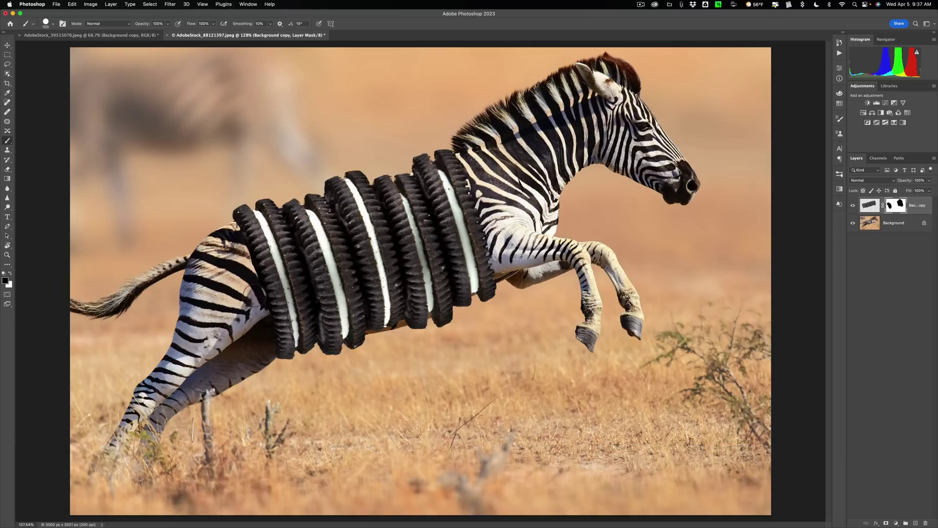
pyautogui.moveTo(257, 291)
pyautogui.mouseDown()
pyautogui.moveTo(253, 273)
pyautogui.moveTo(268, 306)
pyautogui.mouseUp()
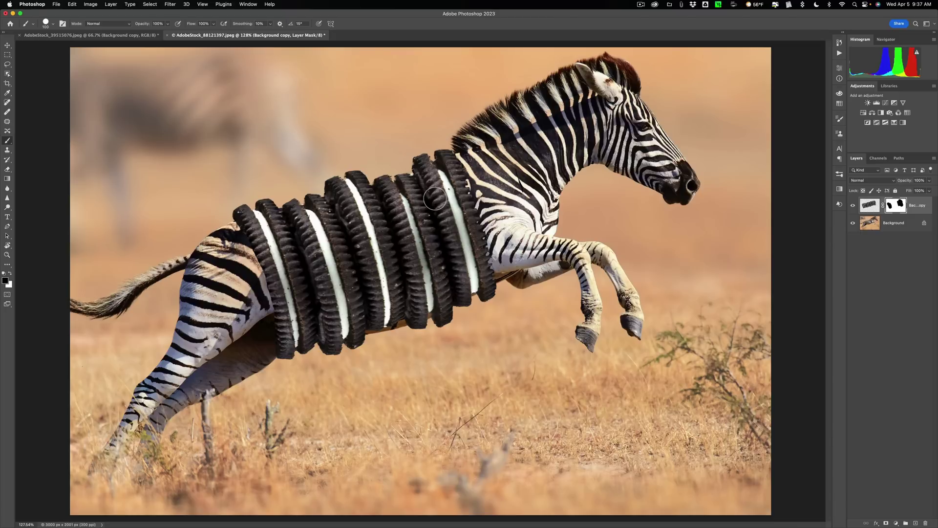
# Step: Toggle the Oreo layer's visibility repeatedly to compare the zebra with and without cookies
pyautogui.click(852, 206)
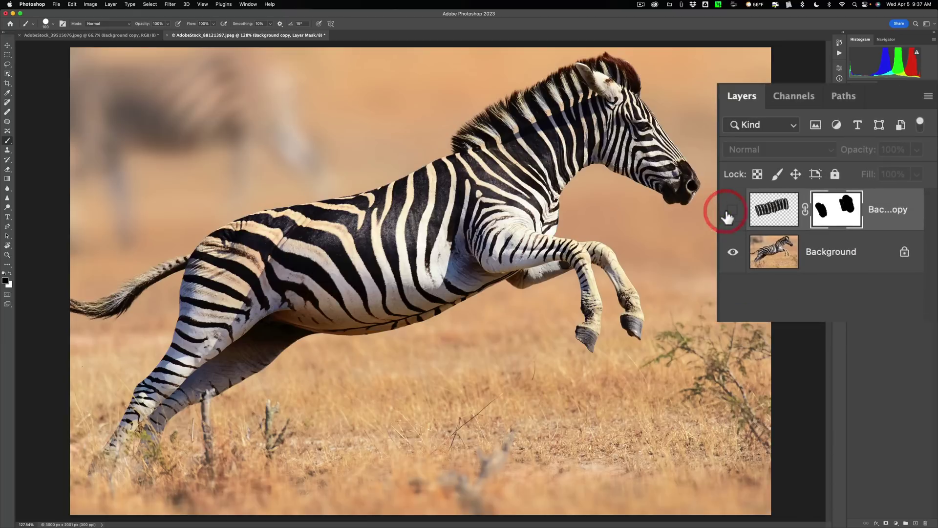
pyautogui.click(728, 215)
pyautogui.click(725, 214)
pyautogui.click(730, 212)
pyautogui.click(837, 209)
pyautogui.click(731, 213)
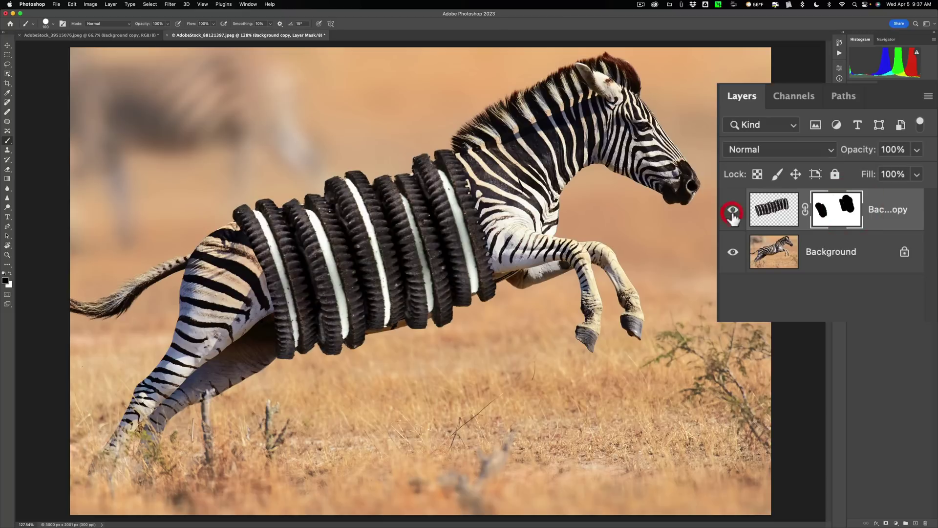
pyautogui.click(732, 213)
pyautogui.click(732, 213)
# Step: Hide the Oreo layer and ready the Clone Stamp on the Background layer
pyautogui.click(731, 211)
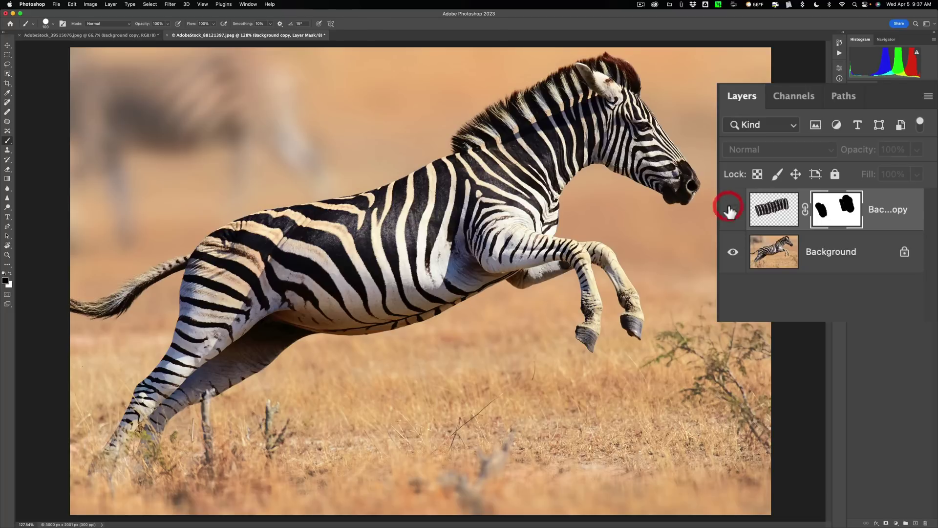
pyautogui.click(770, 253)
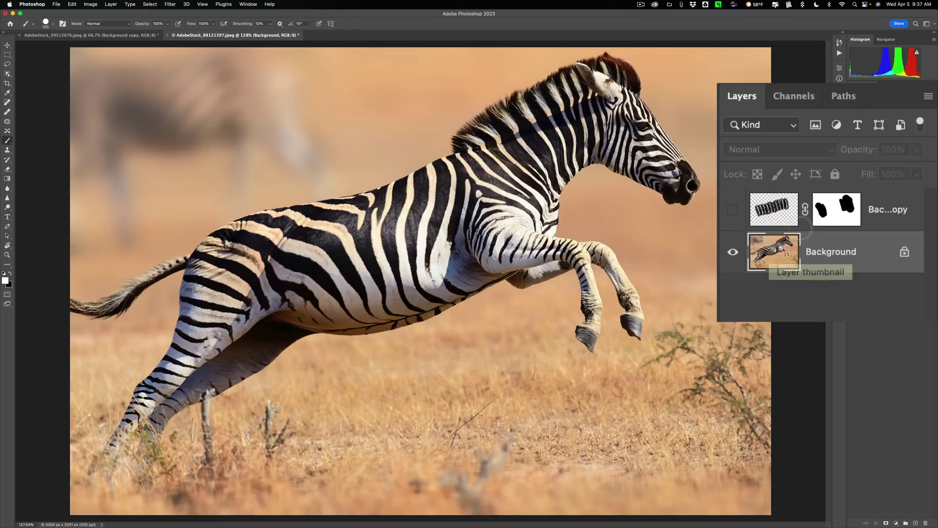
pyautogui.press('s')
pyautogui.press('s')
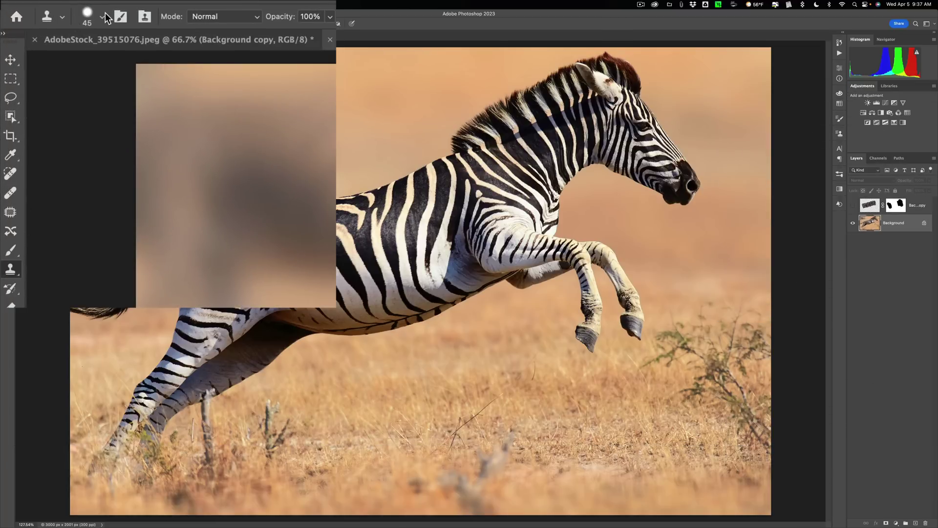
# Step: Set the Clone Stamp brush to 45 px and check the belly against the Oreo layer
pyautogui.click(102, 16)
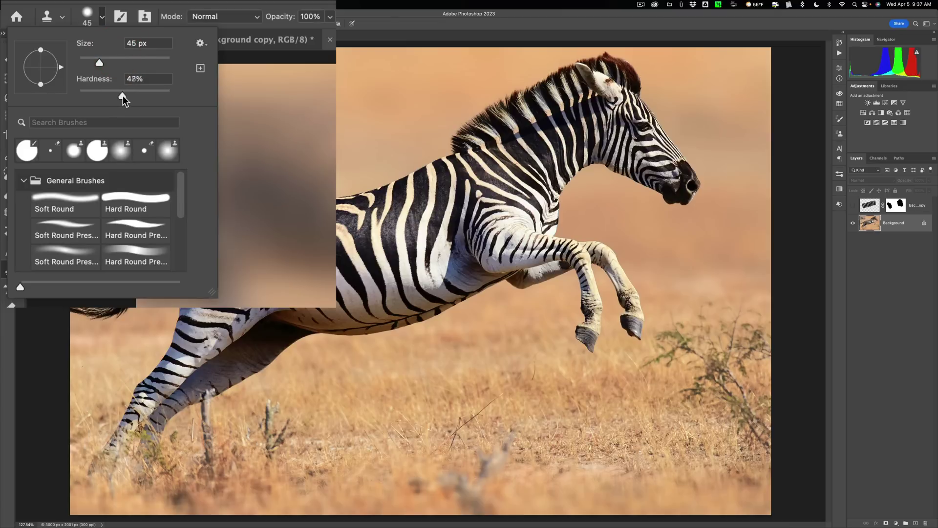
pyautogui.click(48, 23)
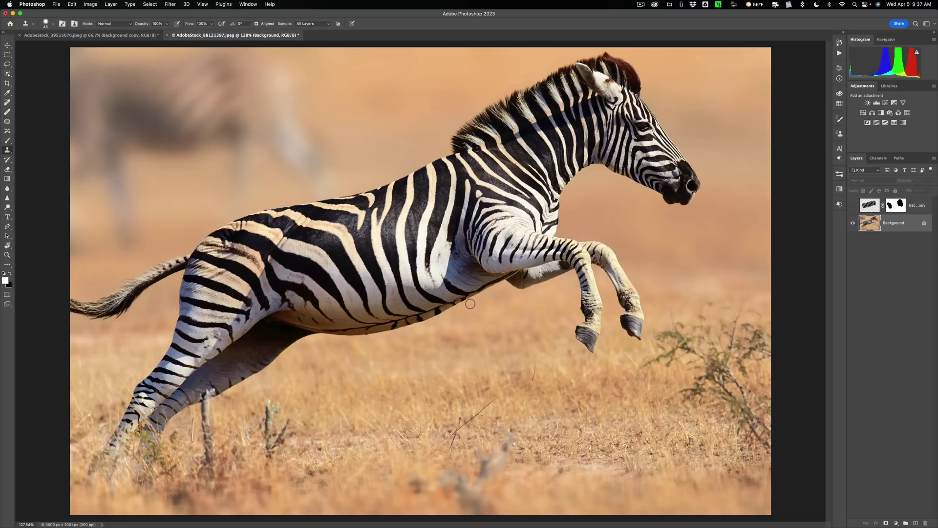
pyautogui.click(852, 206)
pyautogui.click(852, 206)
# Step: Sample near the belly and clone along its edge, toggling the Oreo layer to check coverage
pyautogui.press('alt')
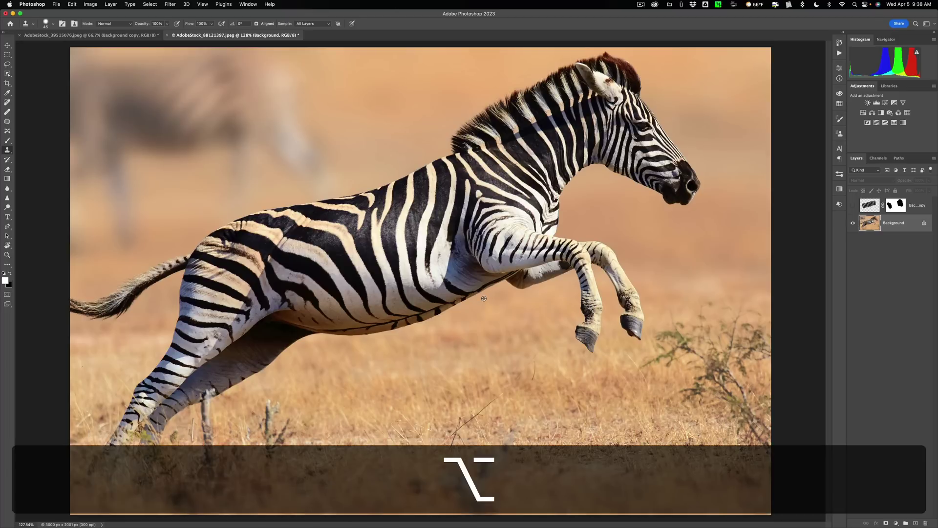
pyautogui.keyDown('alt'); pyautogui.click(484, 299); pyautogui.keyUp('alt')
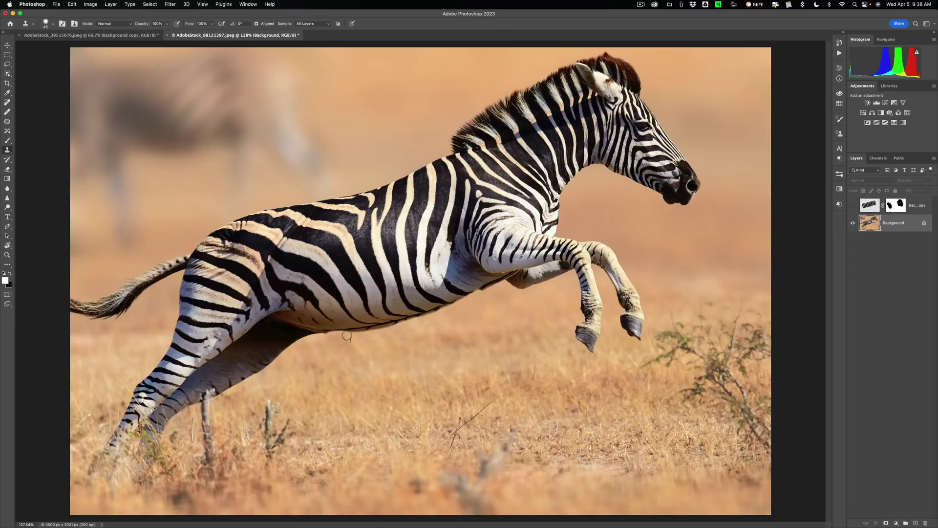
pyautogui.keyDown('alt'); pyautogui.click(399, 326); pyautogui.keyUp('alt')
pyautogui.keyDown('alt'); pyautogui.click(663, 253); pyautogui.keyUp('alt')
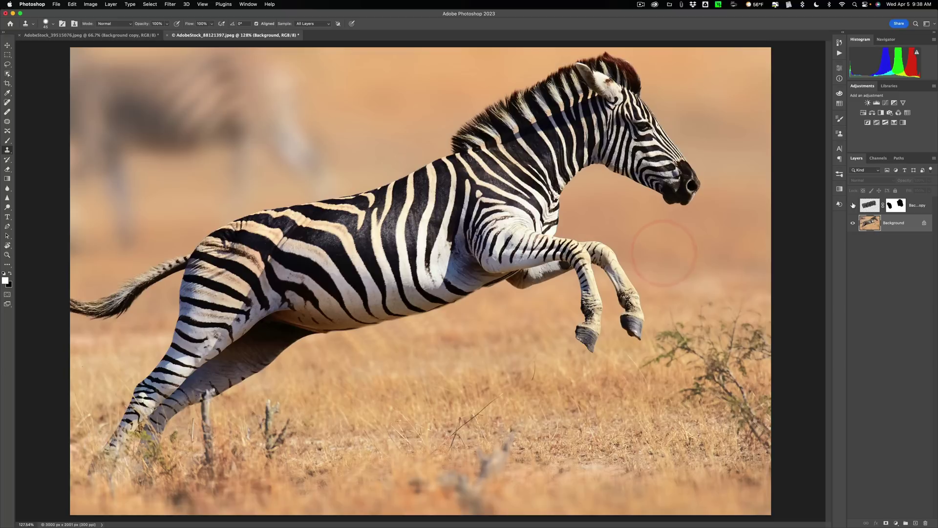
pyautogui.click(852, 205)
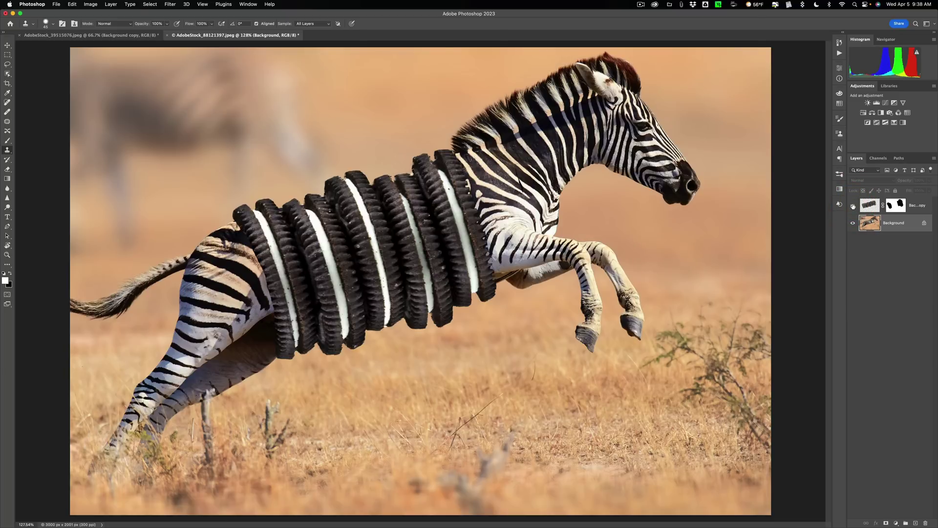
pyautogui.click(852, 205)
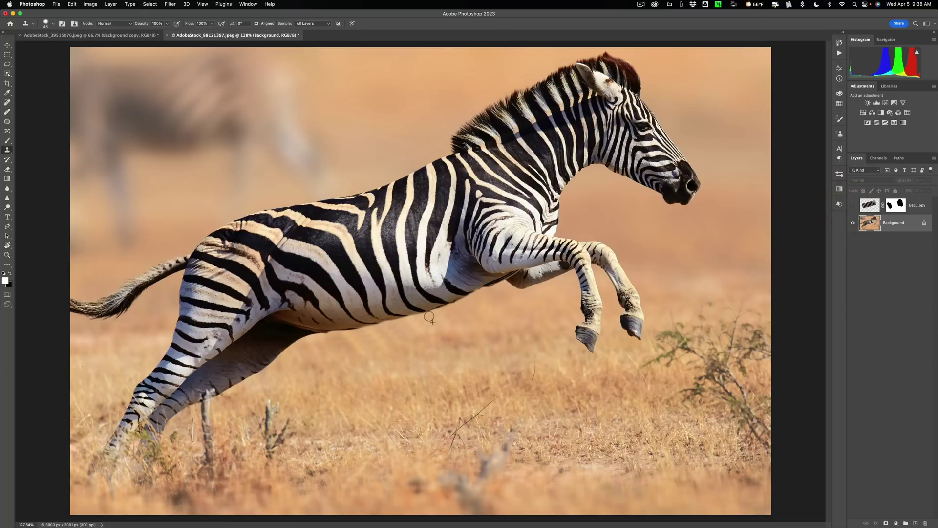
pyautogui.click(453, 310)
pyautogui.click(852, 205)
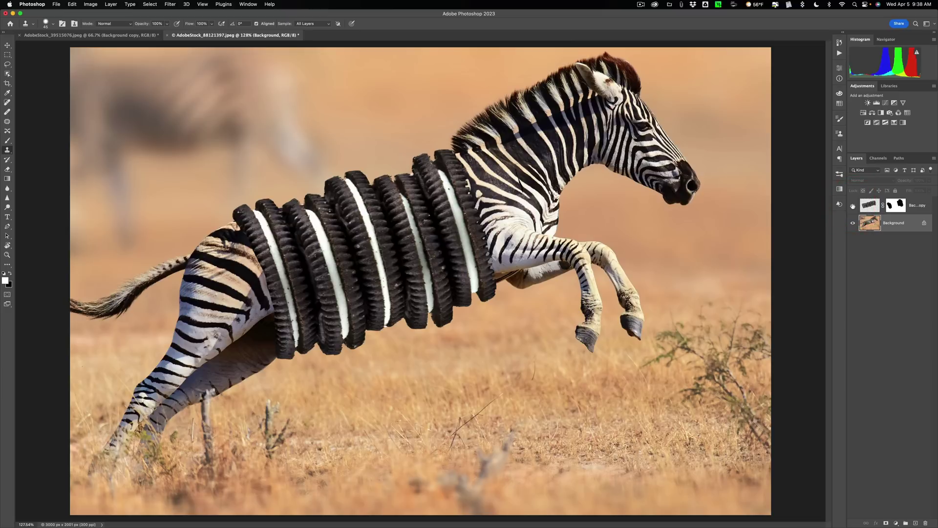
# Step: Sample above the zebra's back, clone over it, re-show the Oreo stack, and zoom out
pyautogui.click(852, 206)
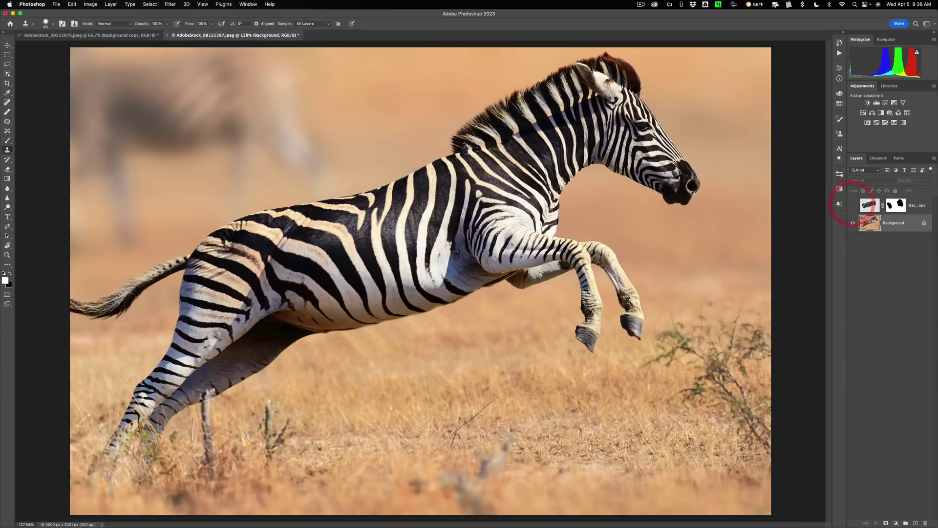
pyautogui.press('alt')
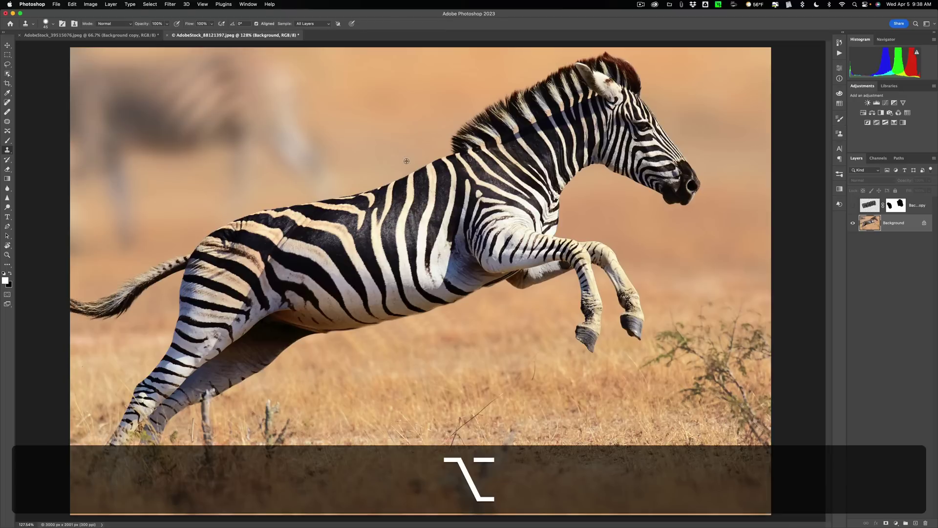
pyautogui.keyDown('alt'); pyautogui.click(437, 154); pyautogui.keyUp('alt')
pyautogui.click(392, 178)
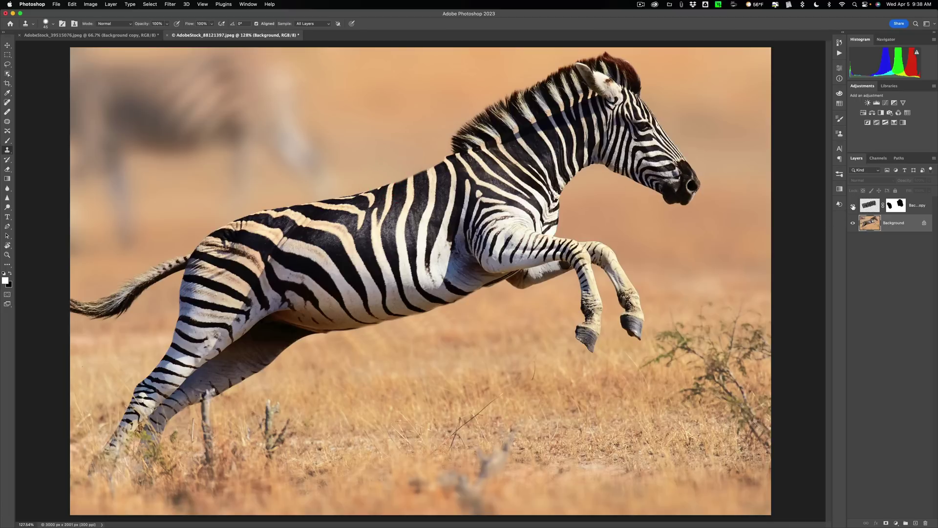
pyautogui.click(853, 206)
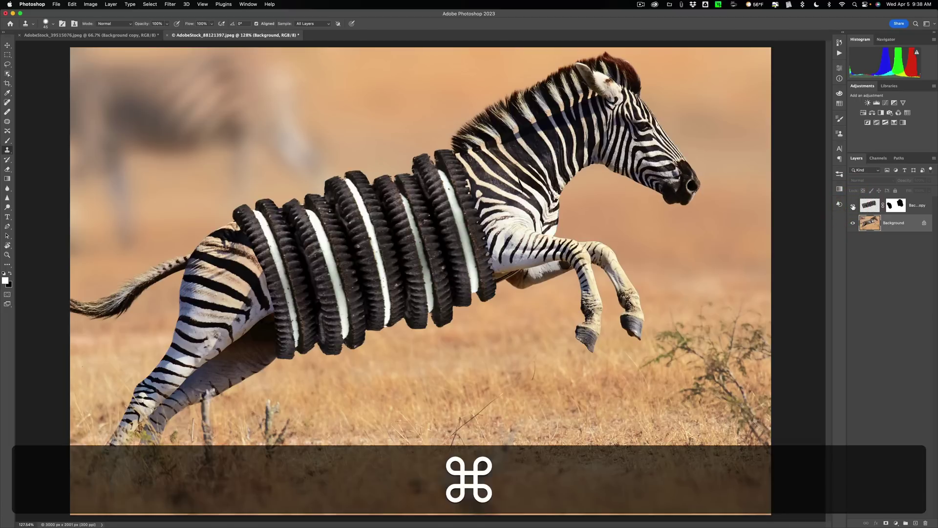
pyautogui.press('super+minus')
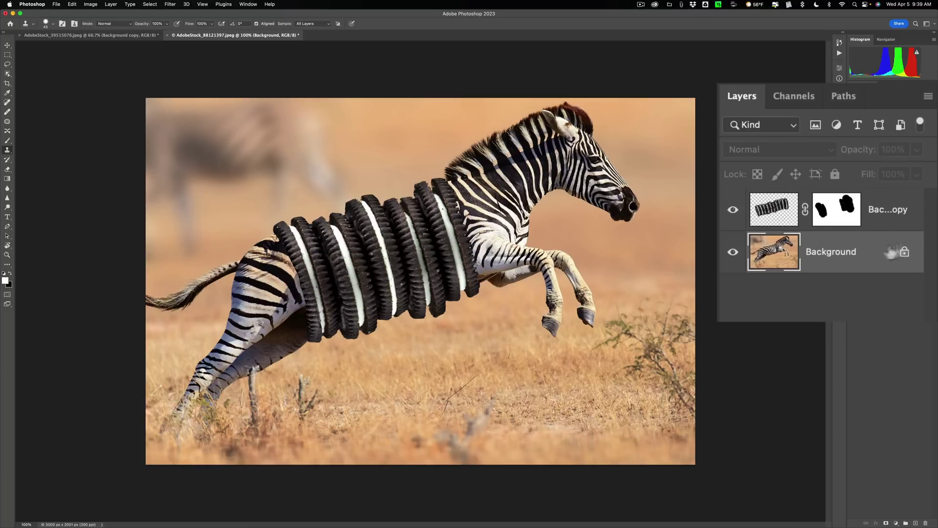
# Step: Duplicate the Background layer and apply Filter > Blur > Average to make it flat tan
pyautogui.click(846, 253)
pyautogui.press('super+j')
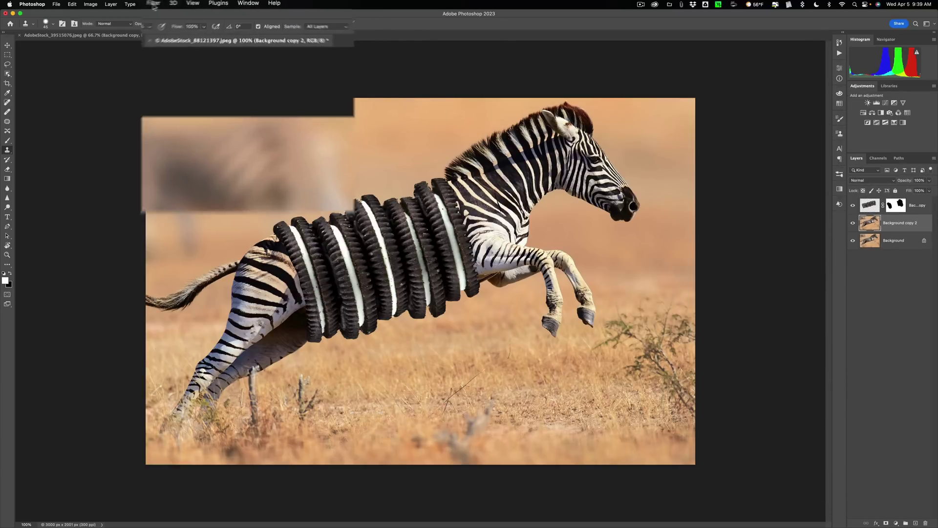
pyautogui.click(171, 3)
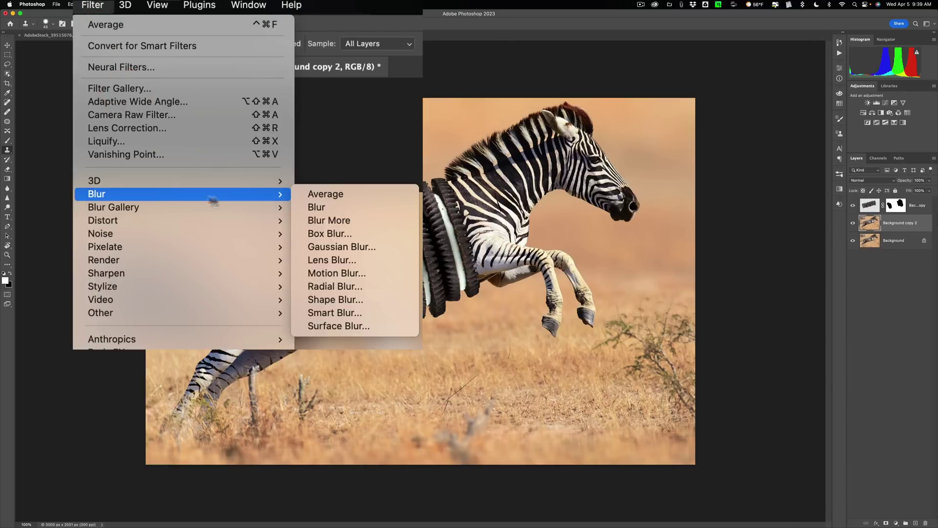
pyautogui.moveTo(103, 186)
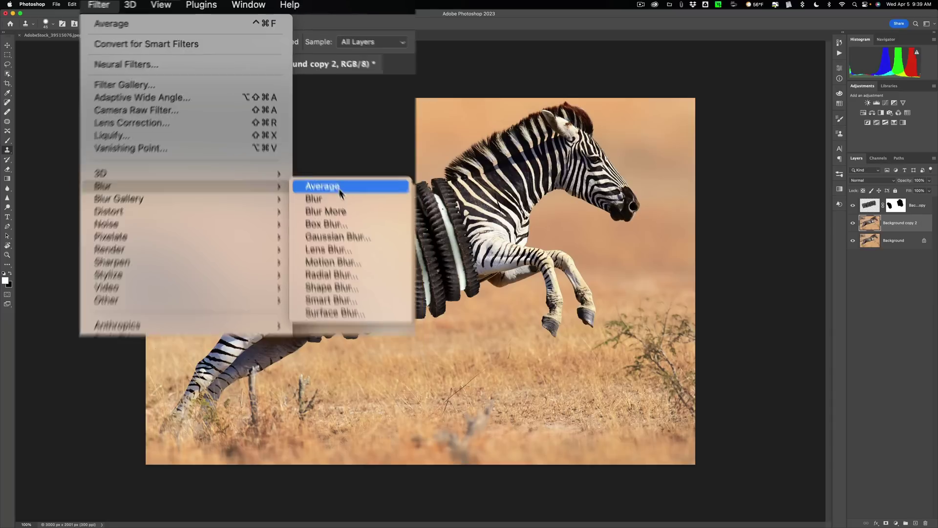
pyautogui.click(296, 99)
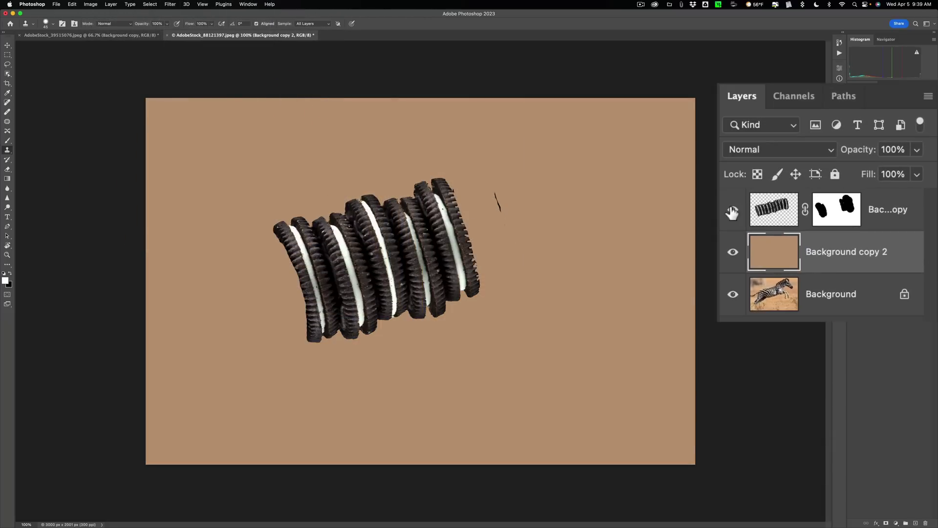
# Step: Target the cookie layer's mask and brush black over the stray dark speck beside the stack
pyautogui.click(852, 205)
pyautogui.click(731, 209)
pyautogui.click(774, 208)
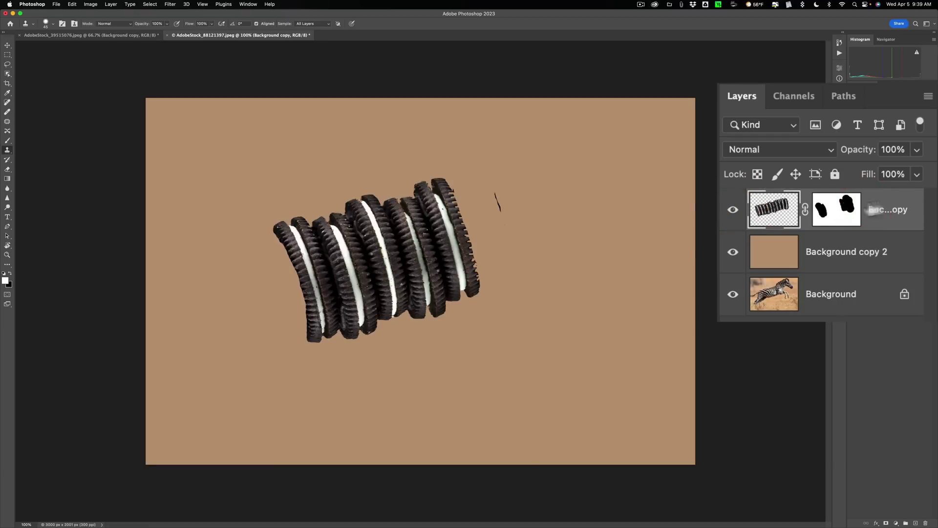
pyautogui.click(836, 210)
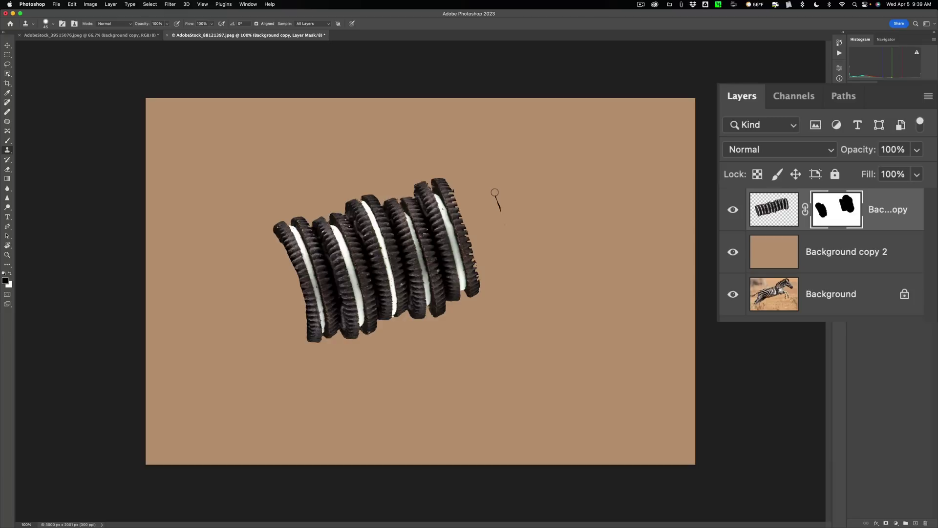
pyautogui.press('b')
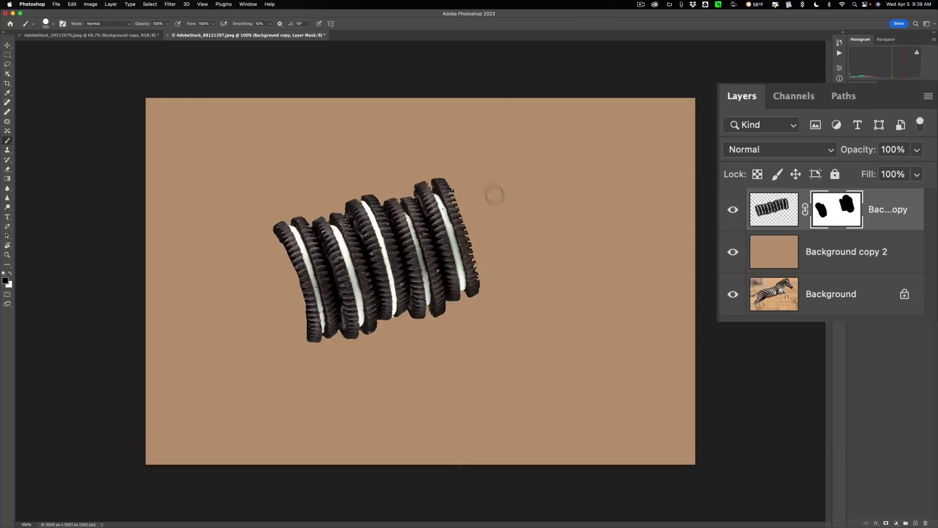
pyautogui.moveTo(491, 191); pyautogui.dragTo(500, 204)
pyautogui.click(459, 187)
pyautogui.click(484, 264)
pyautogui.click(488, 281)
# Step: Move Background copy 2 above the Oreo layer and clip it to the cookies
pyautogui.moveTo(778, 254); pyautogui.dragTo(773, 208)
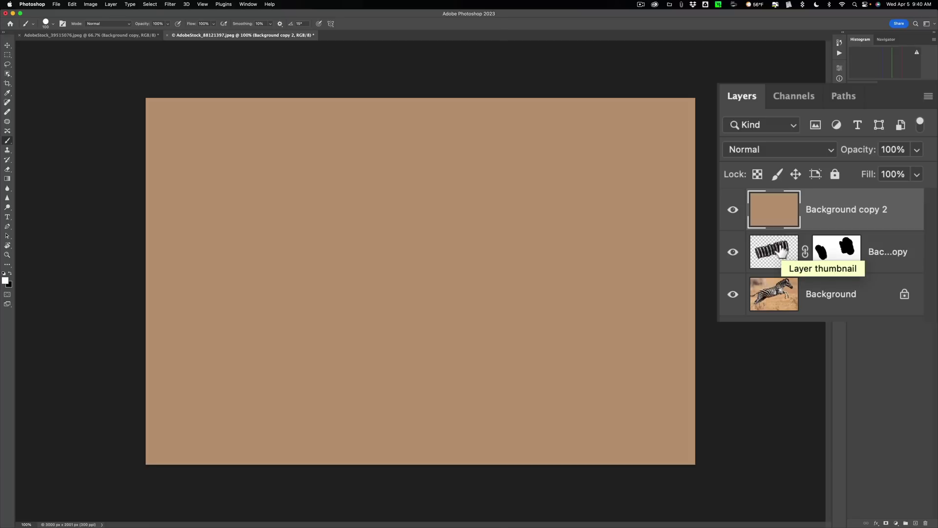
pyautogui.press('alt')
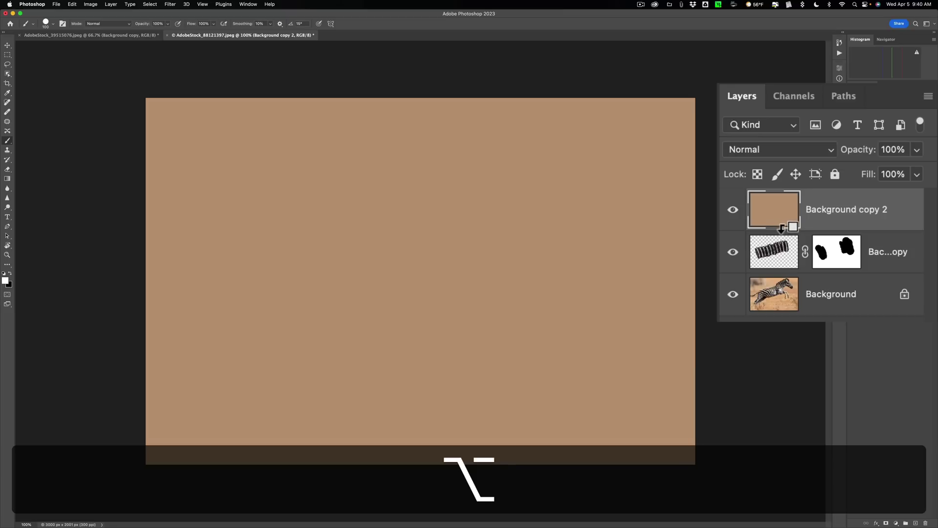
pyautogui.keyDown('alt'); pyautogui.click(781, 229); pyautogui.keyUp('alt')
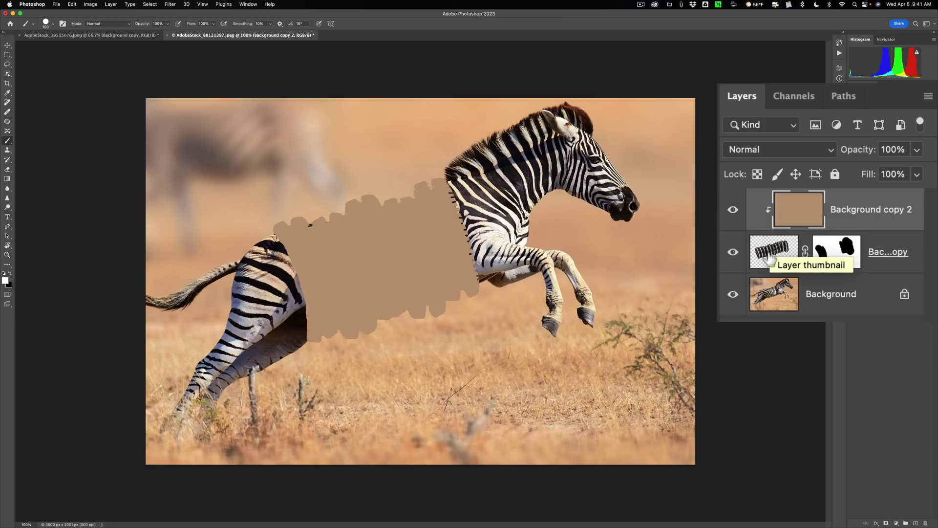
# Step: Set the clipped tan layer to Overlay at 42% opacity, then reselect the cookie mask
pyautogui.click(789, 150)
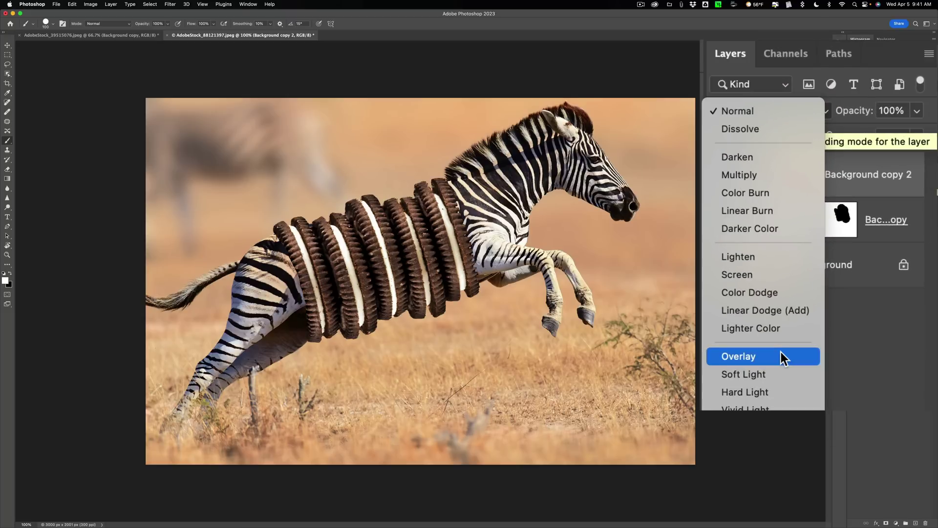
pyautogui.click(781, 359)
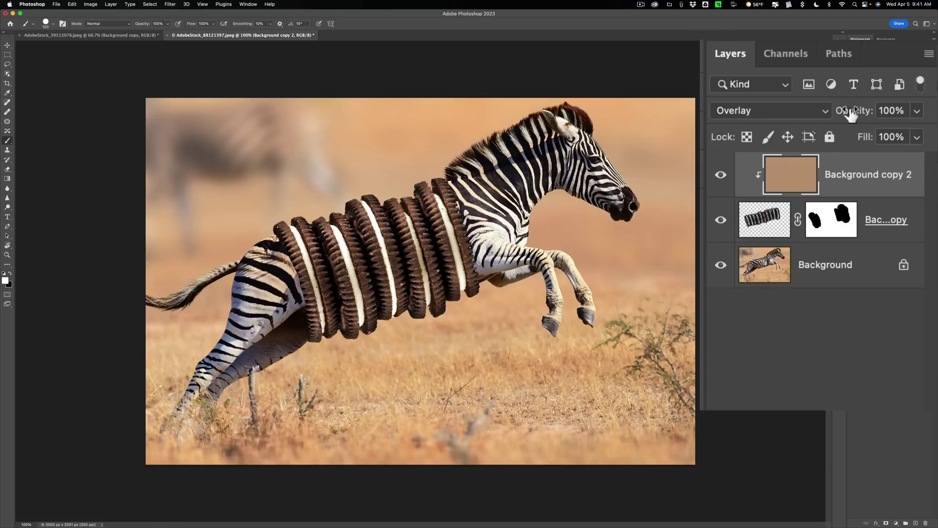
pyautogui.moveTo(854, 114)
pyautogui.mouseDown()
pyautogui.moveTo(720, 112)
pyautogui.moveTo(762, 112)
pyautogui.moveTo(750, 110)
pyautogui.mouseUp()
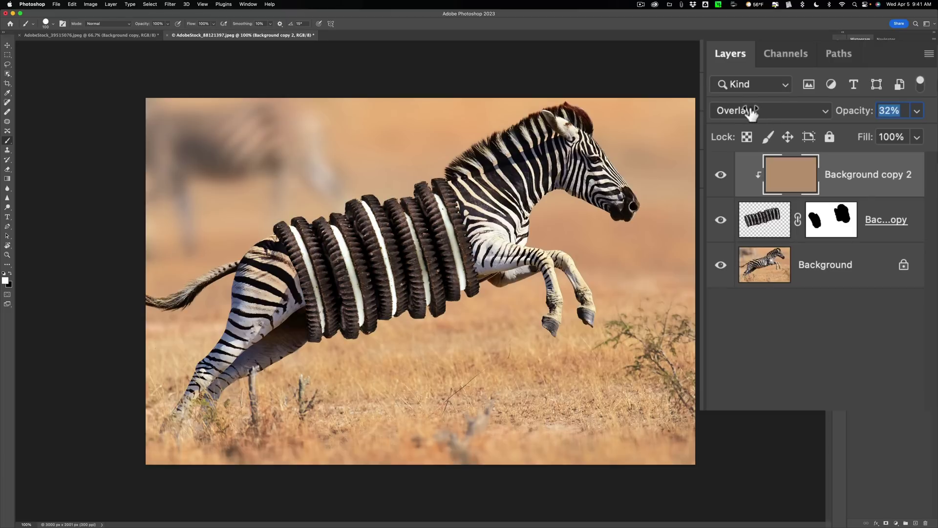
pyautogui.click(748, 108)
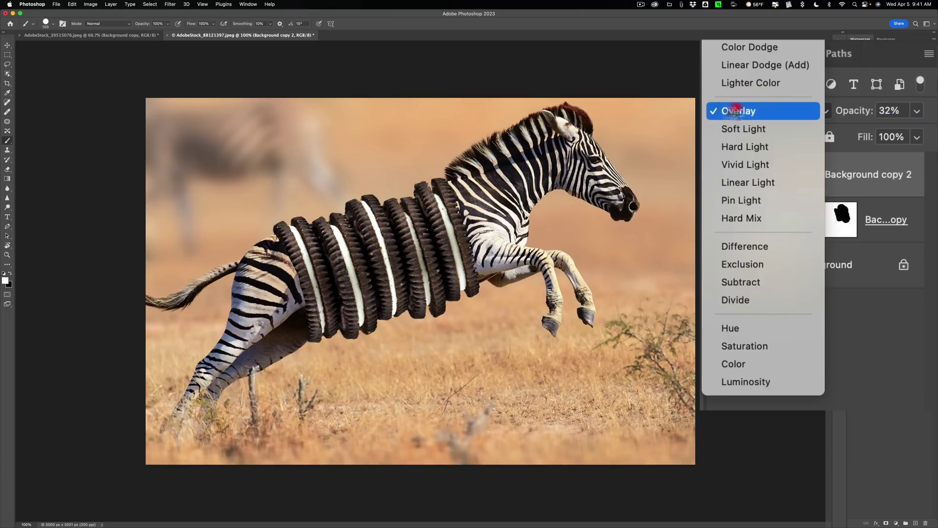
pyautogui.click(815, 105)
pyautogui.moveTo(844, 110); pyautogui.dragTo(859, 112)
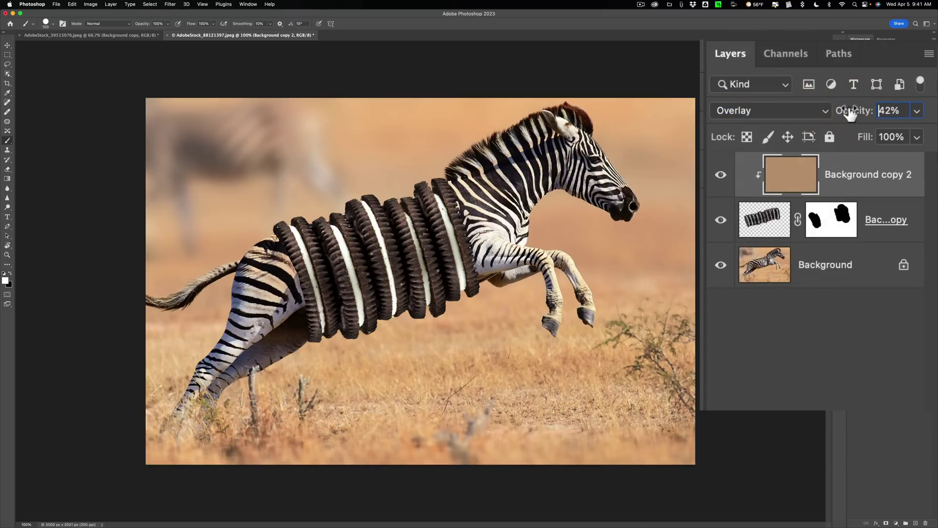
pyautogui.click(832, 220)
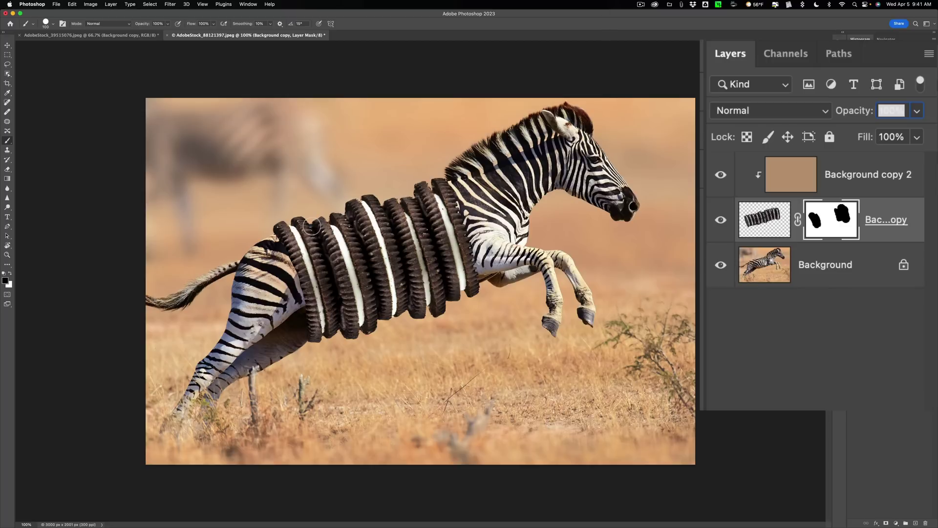
pyautogui.click(719, 219)
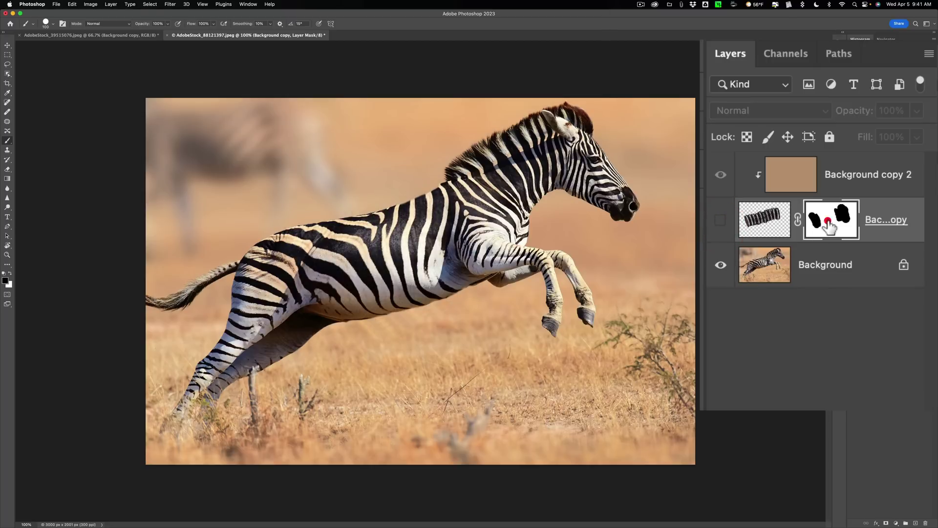
pyautogui.click(762, 263)
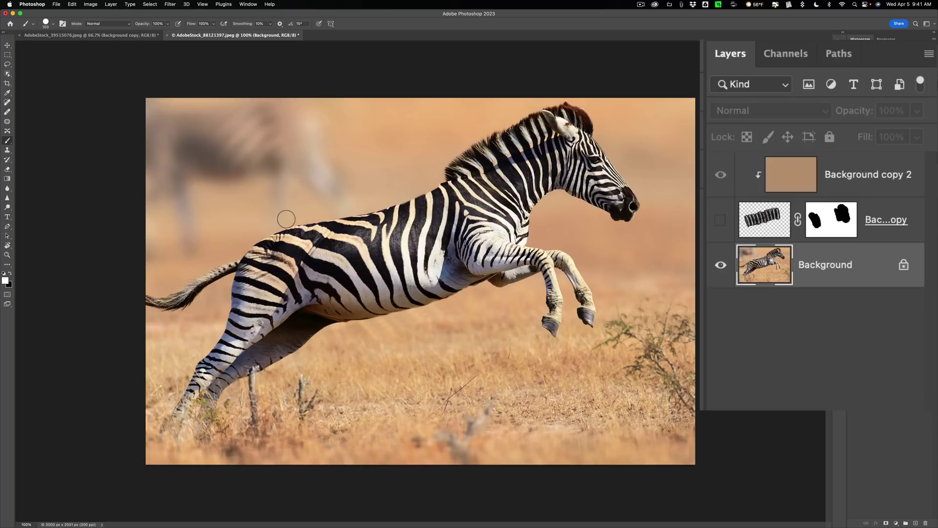
pyautogui.press('s')
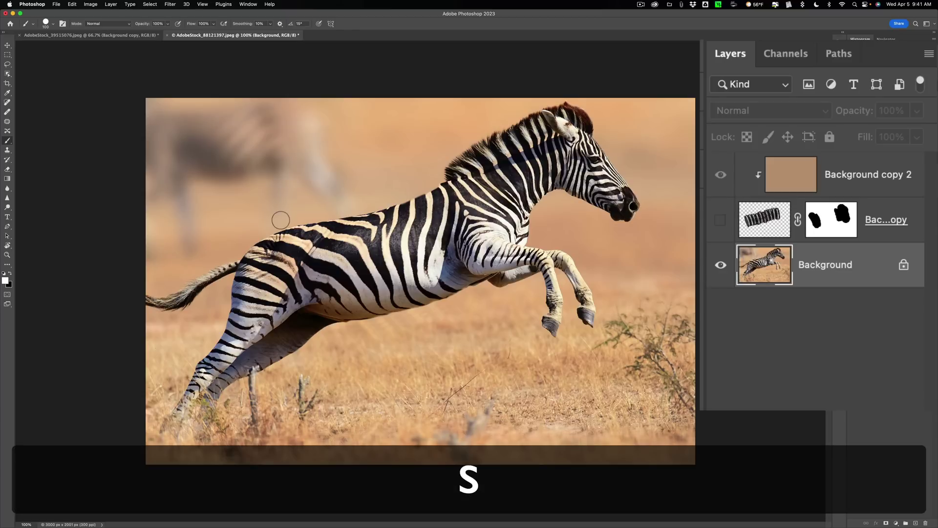
pyautogui.press('s')
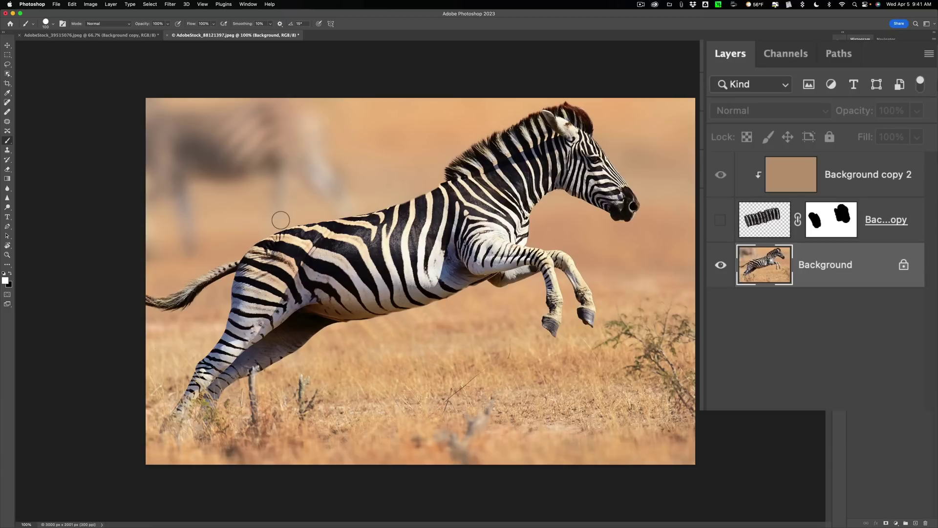
pyautogui.press('s')
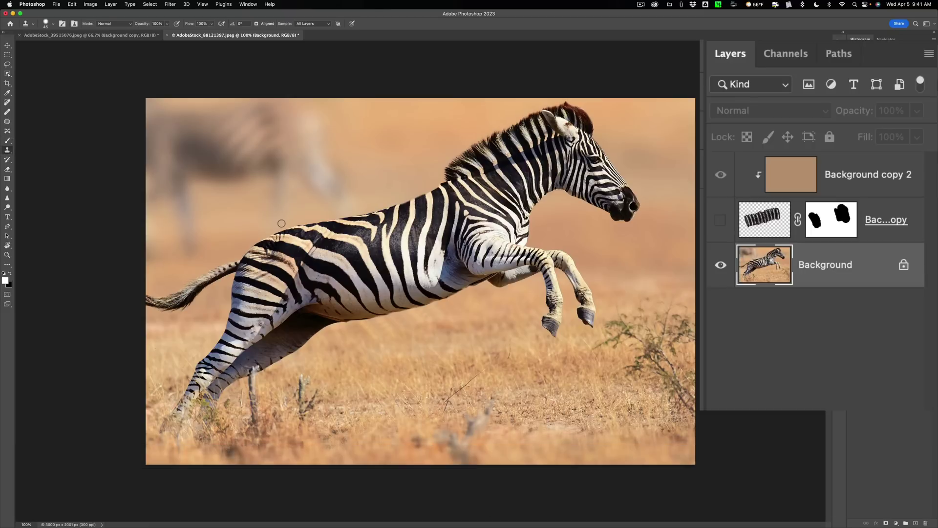
pyautogui.press('alt')
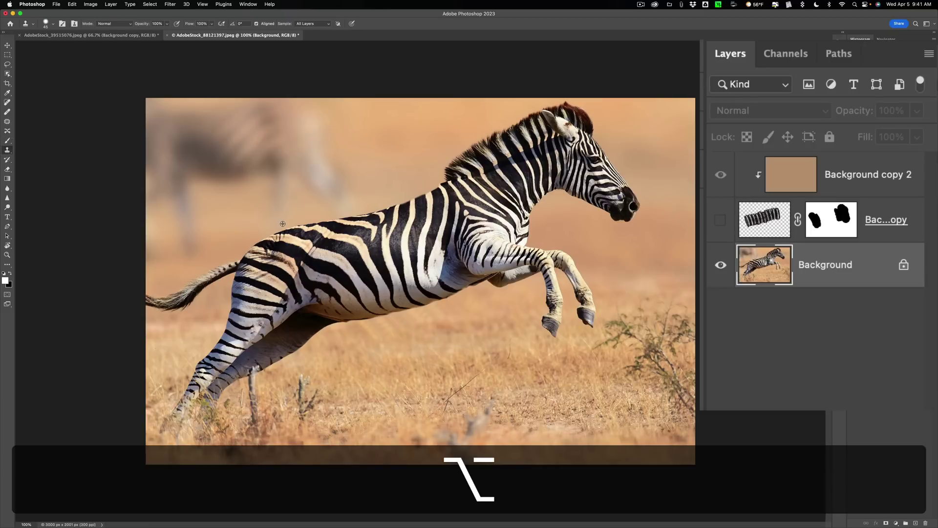
pyautogui.keyDown('alt'); pyautogui.click(282, 224); pyautogui.keyUp('alt')
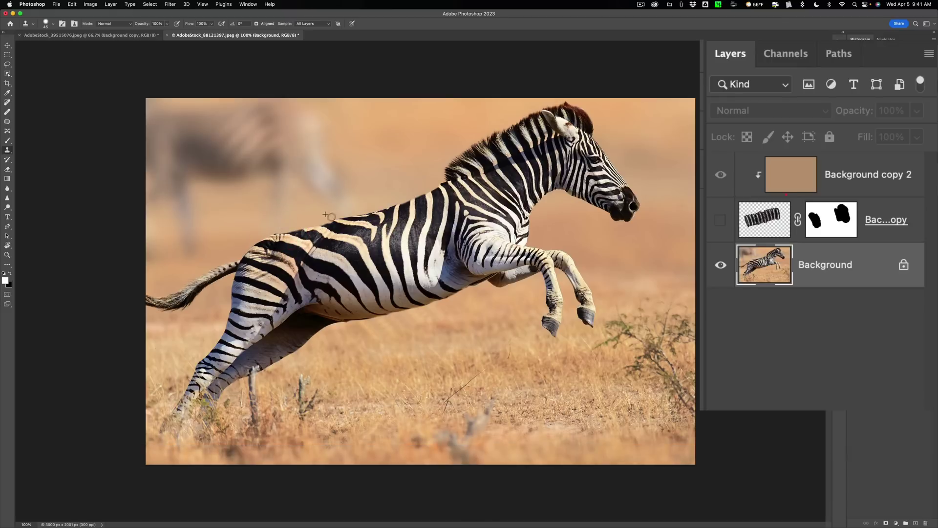
pyautogui.click(722, 220)
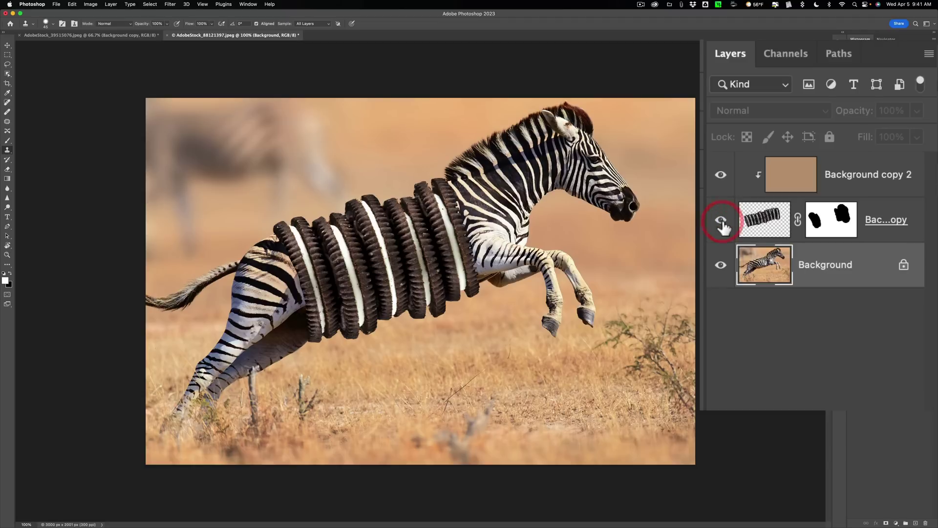